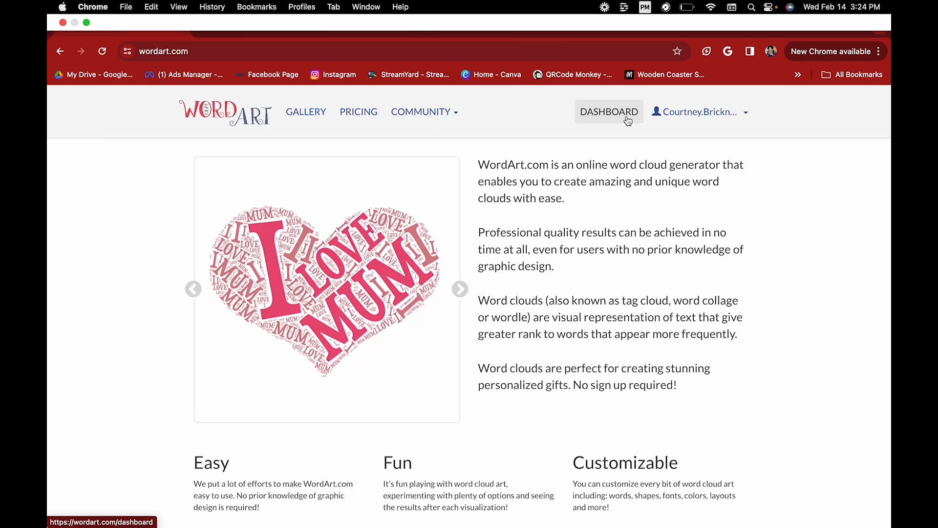
Open the dashboard of saved word clouds and scroll through the designs.
{"action": "left_click", "coordinate": [628, 121]}
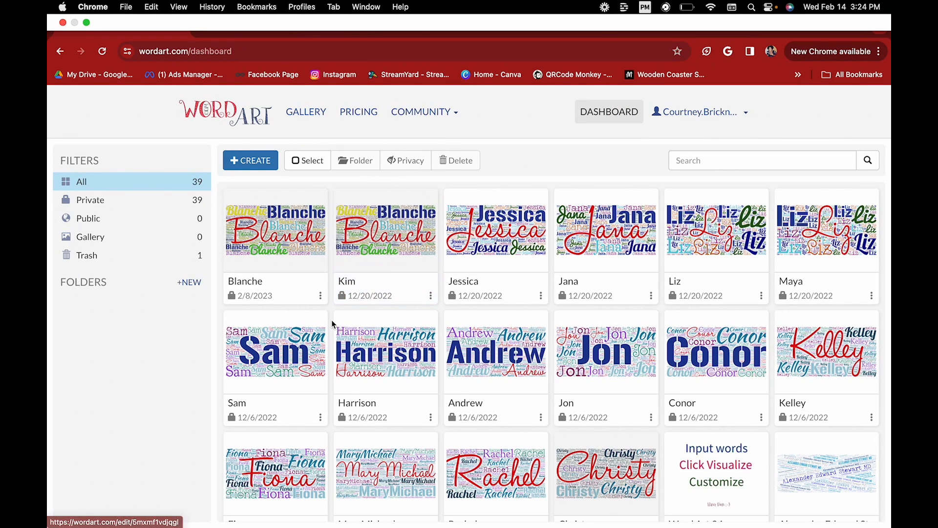
{"action": "scroll", "coordinate": [331, 322], "scroll_direction": "down", "scroll_amount": 3}
{"action": "scroll", "coordinate": [331, 319], "scroll_direction": "down", "scroll_amount": 5}
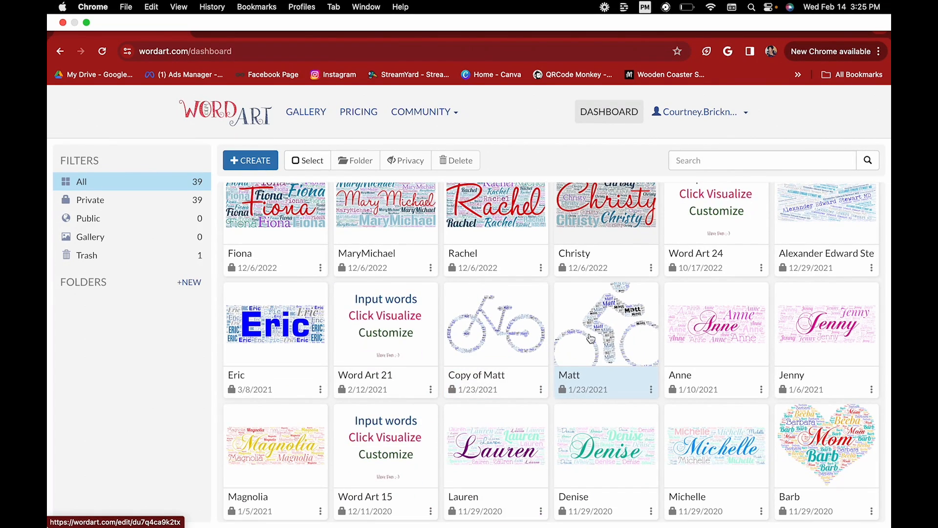
{"action": "scroll", "coordinate": [570, 371], "scroll_direction": "down", "scroll_amount": 2}
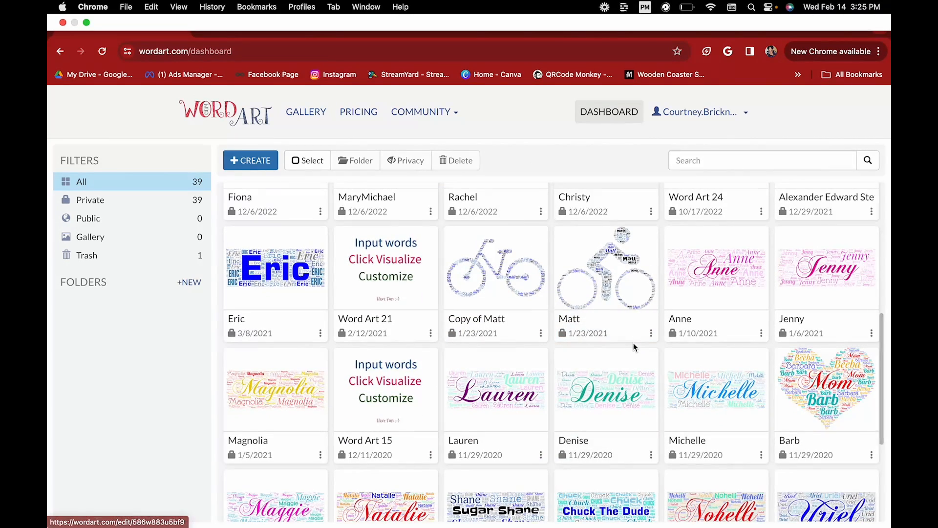
Open the saved Matt design in a second tab and return to the dashboard.
{"action": "left_click", "coordinate": [630, 288]}
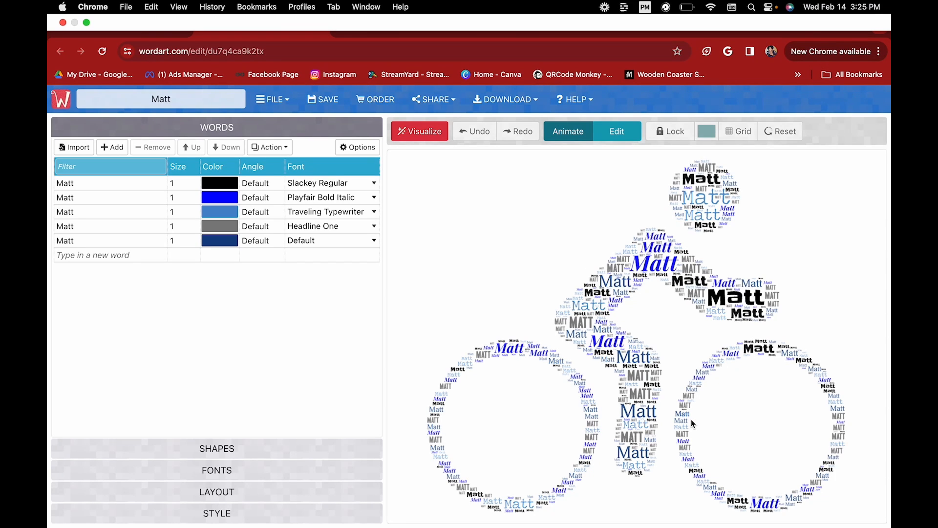
{"action": "left_click", "coordinate": [128, 35]}
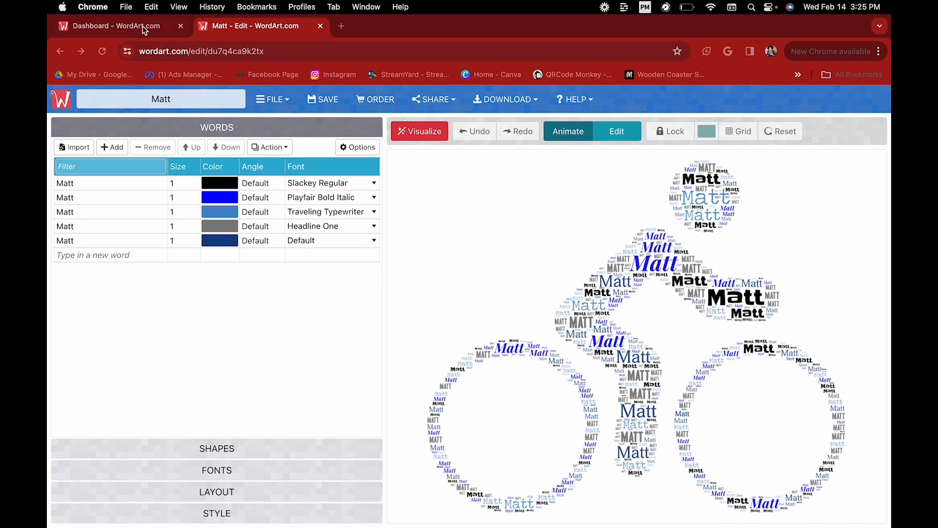
{"action": "left_click", "coordinate": [142, 27]}
Scroll back to the top and start a new blank word cloud, Untitled 42.
{"action": "scroll", "coordinate": [829, 295], "scroll_direction": "down", "scroll_amount": 5}
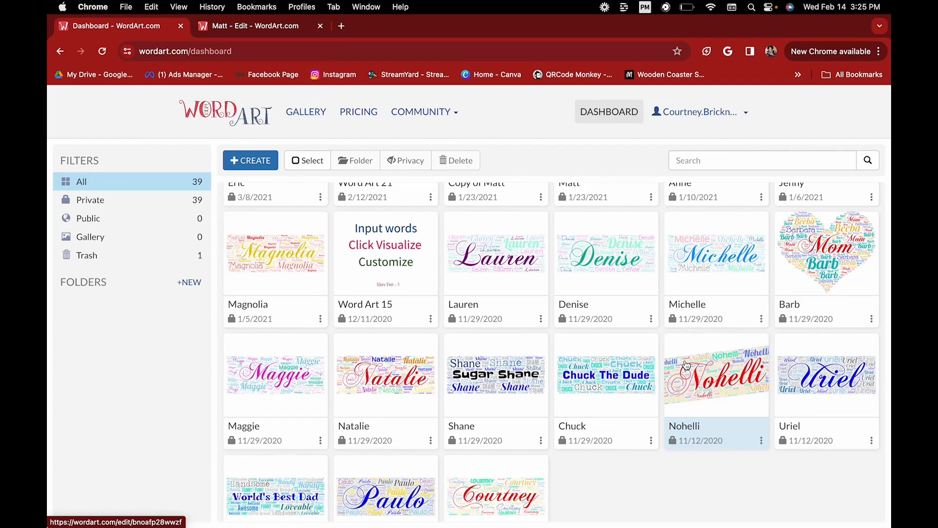
{"action": "scroll", "coordinate": [686, 364], "scroll_direction": "up", "scroll_amount": 5}
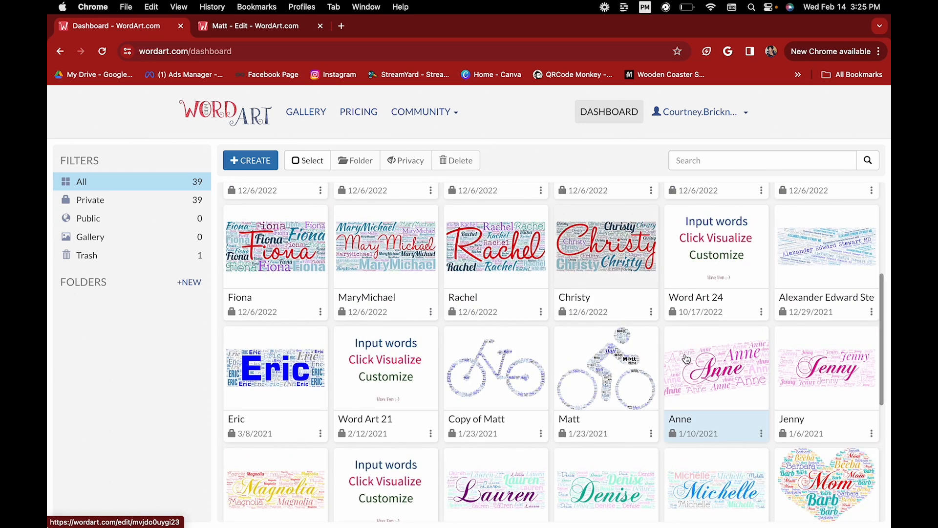
{"action": "scroll", "coordinate": [686, 359], "scroll_direction": "up", "scroll_amount": 4}
{"action": "scroll", "coordinate": [609, 292], "scroll_direction": "up", "scroll_amount": 2}
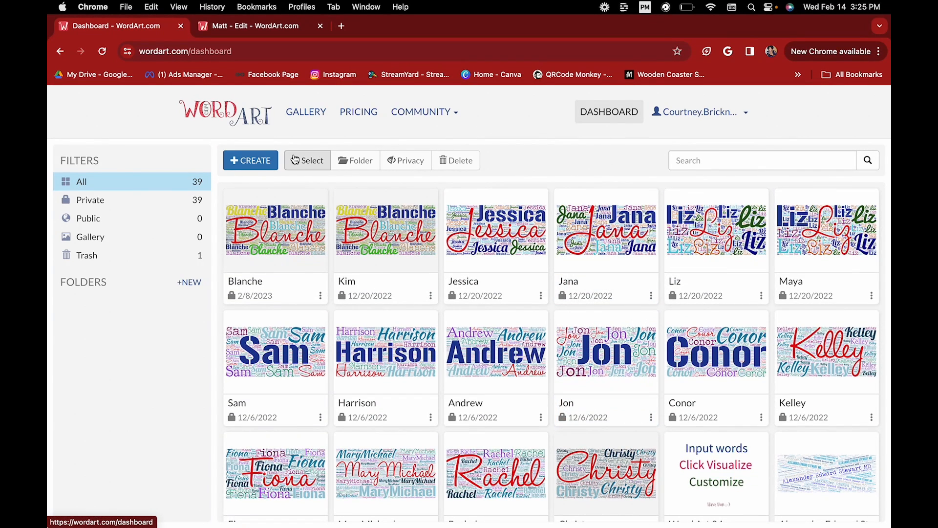
{"action": "left_click", "coordinate": [254, 162]}
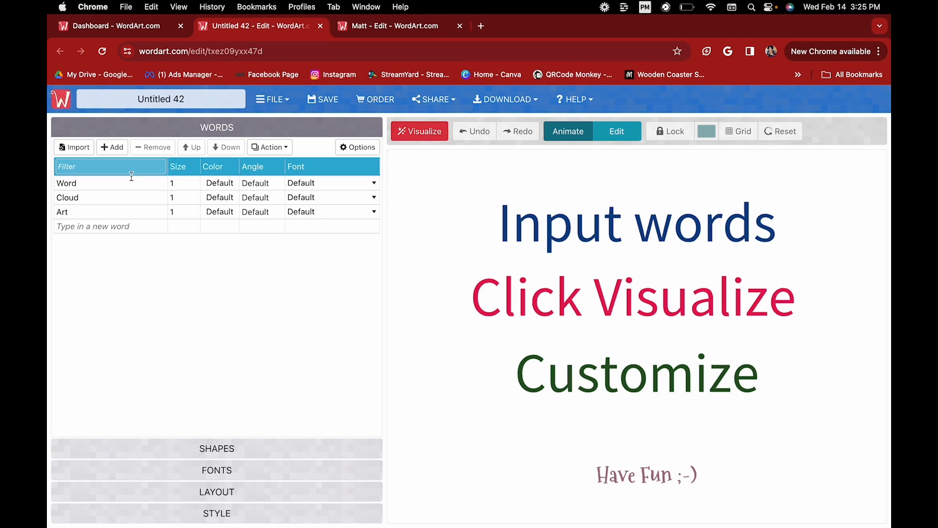
Replace the sample words Word, Cloud and Art with Kaiya.
{"action": "left_click", "coordinate": [117, 181]}
{"action": "left_click", "coordinate": [88, 183]}
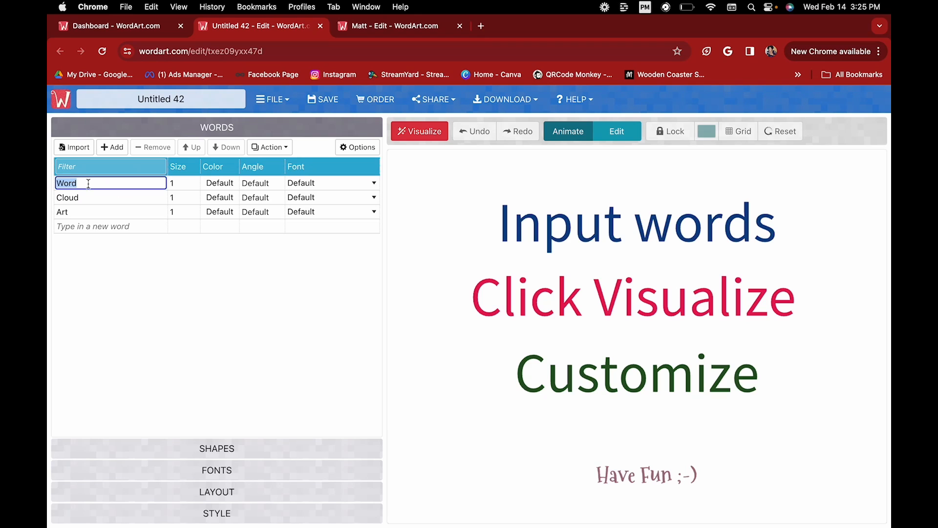
{"action": "type", "text": "K"}
{"action": "left_click", "coordinate": [87, 197]}
{"action": "left_click", "coordinate": [87, 197]}
{"action": "type", "text": "Kai"}
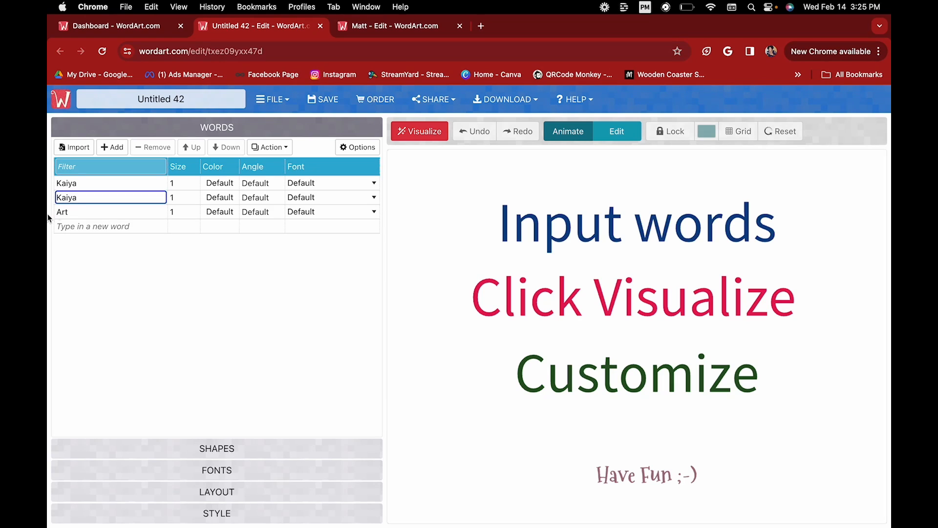
{"action": "left_click", "coordinate": [73, 212]}
{"action": "left_click", "coordinate": [73, 211]}
{"action": "type", "text": "Kaiya"}
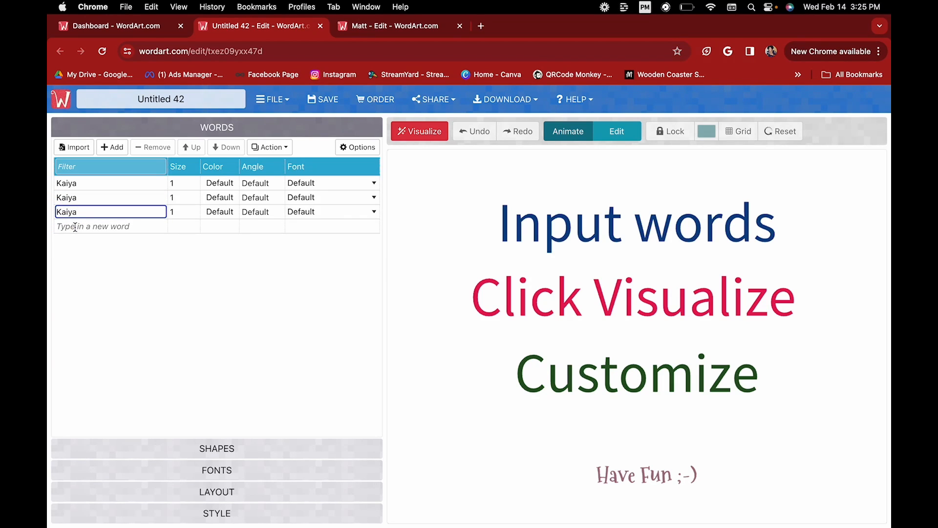
Add two more Kaiya entries so the list holds five.
{"action": "left_click", "coordinate": [75, 226]}
{"action": "type", "text": "Kaiya"}
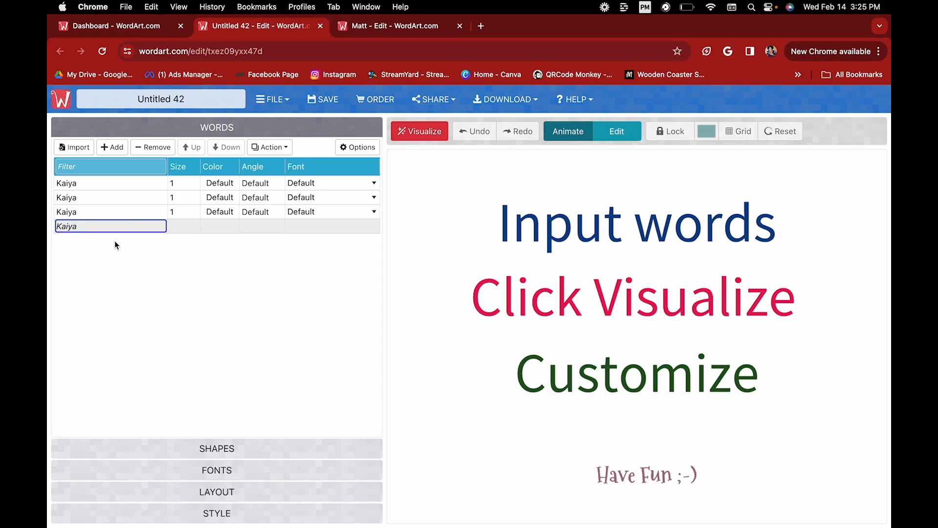
{"action": "left_click", "coordinate": [117, 148]}
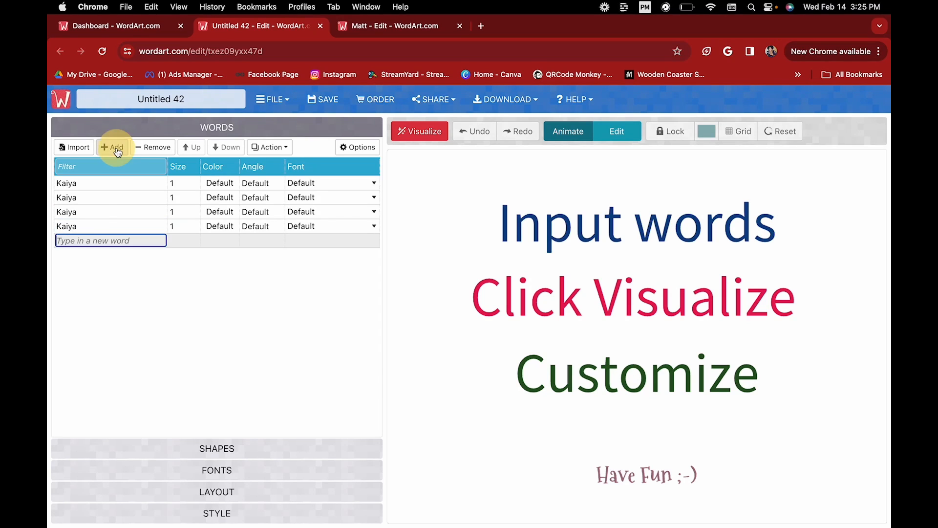
{"action": "type", "text": "Kaiya"}
{"action": "key", "text": "Return"}
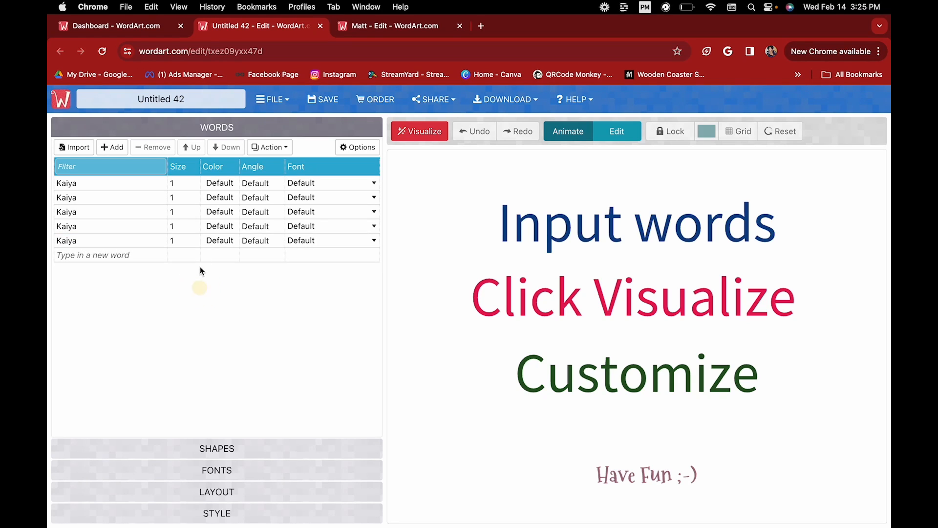
Colour the first Kaiya dark navy and the second pink.
{"action": "left_click", "coordinate": [223, 182]}
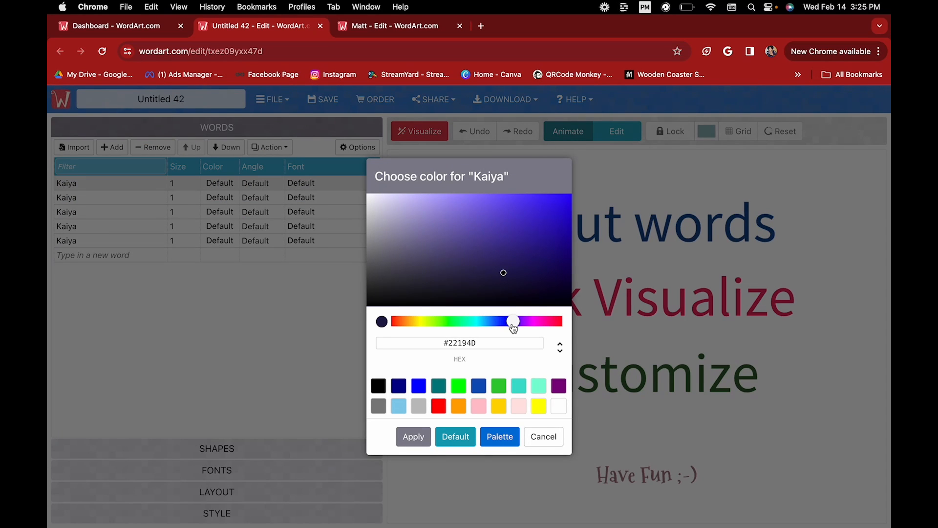
{"action": "left_click_drag", "start_coordinate": [519, 327], "coordinate": [502, 322]}
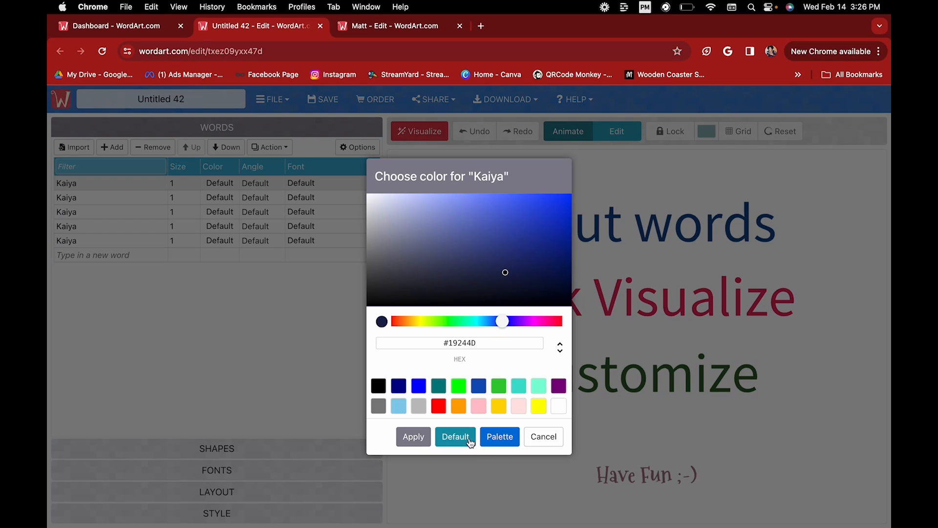
{"action": "left_click", "coordinate": [413, 436]}
{"action": "left_click", "coordinate": [226, 203]}
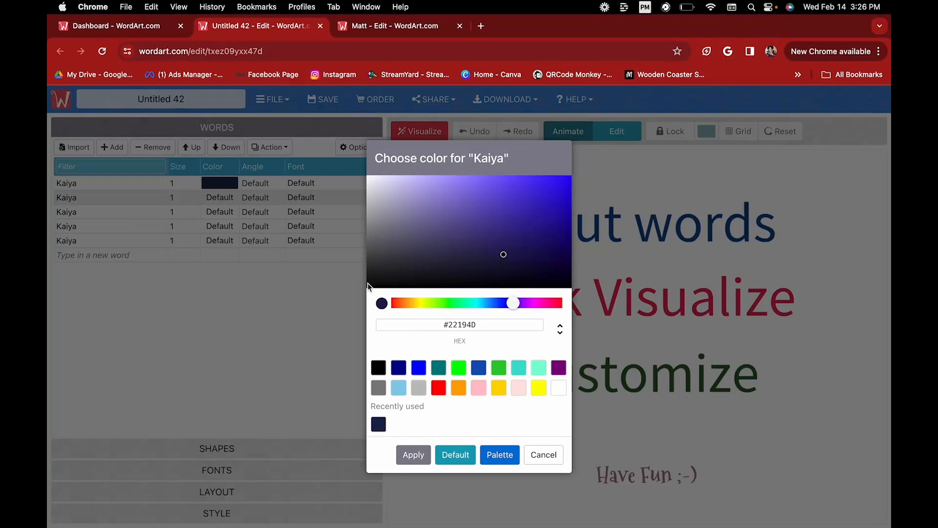
{"action": "left_click", "coordinate": [484, 390]}
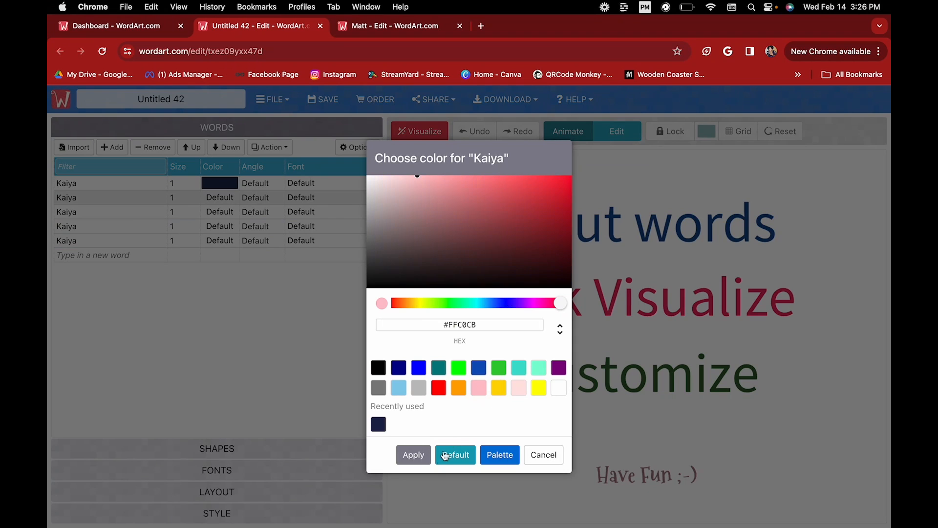
{"action": "left_click", "coordinate": [413, 455]}
Colour the third Kaiya gold and the fourth blue.
{"action": "left_click", "coordinate": [227, 215]}
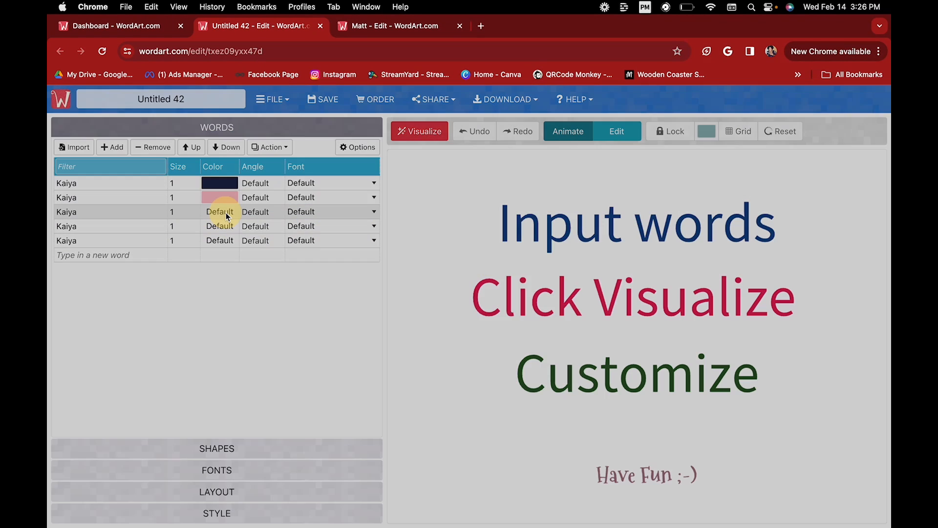
{"action": "left_click_drag", "start_coordinate": [514, 303], "coordinate": [419, 303]}
{"action": "left_click", "coordinate": [556, 213]}
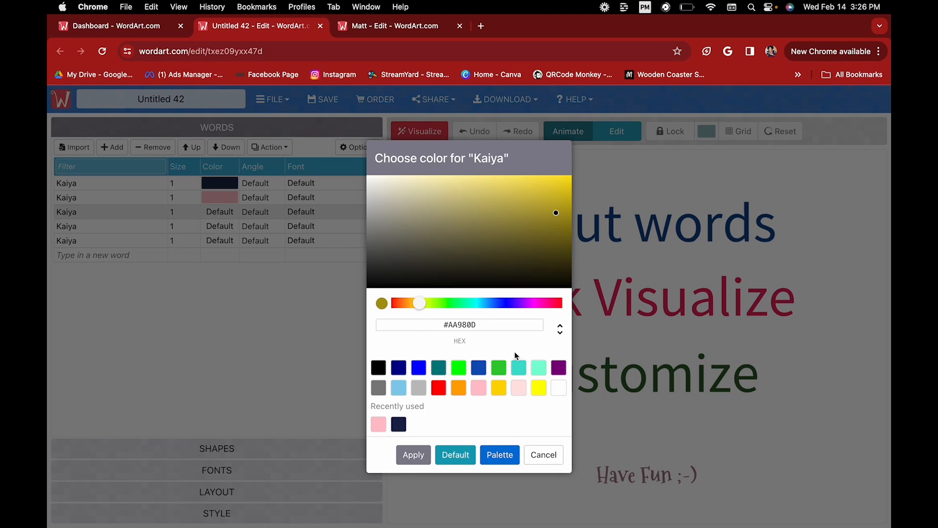
{"action": "left_click", "coordinate": [499, 388]}
{"action": "left_click", "coordinate": [416, 456]}
{"action": "left_click", "coordinate": [225, 227]}
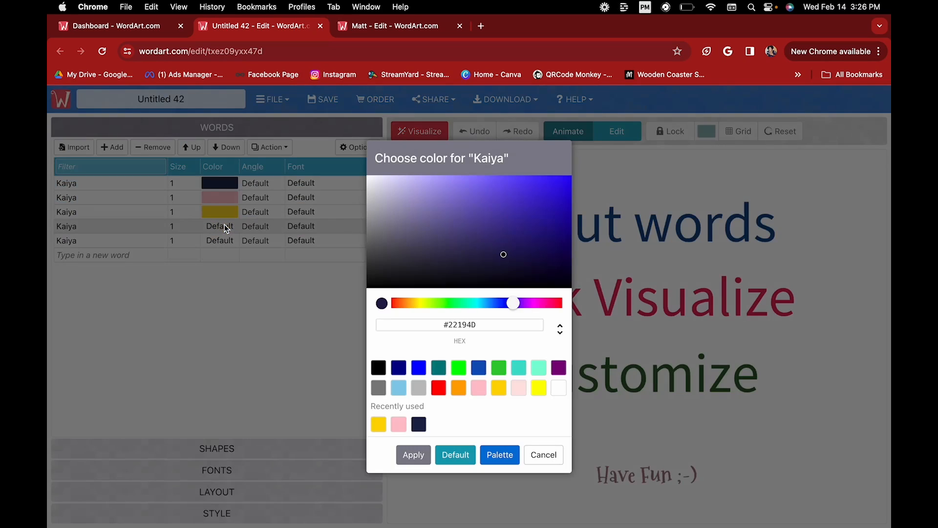
{"action": "left_click", "coordinate": [419, 368]}
{"action": "left_click", "coordinate": [413, 455]}
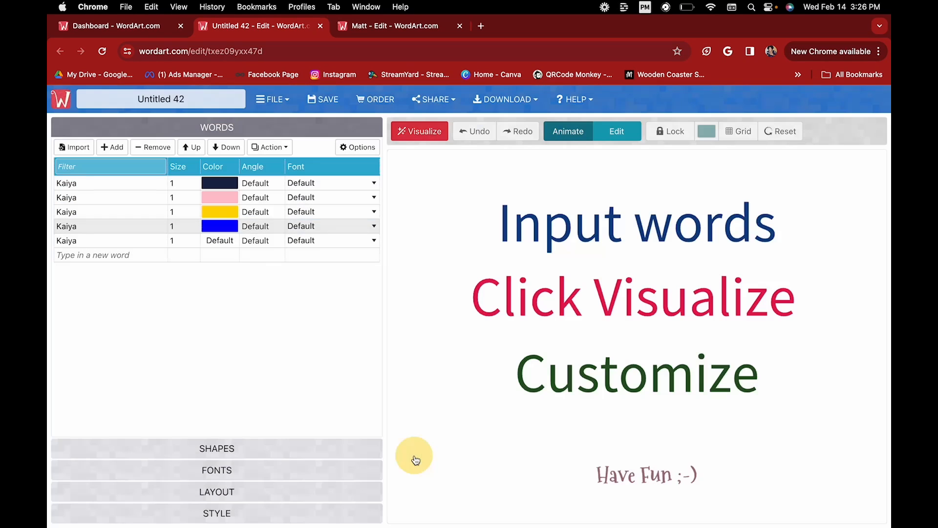
Colour the fifth Kaiya green and change the first Kaiya to red.
{"action": "left_click", "coordinate": [220, 240]}
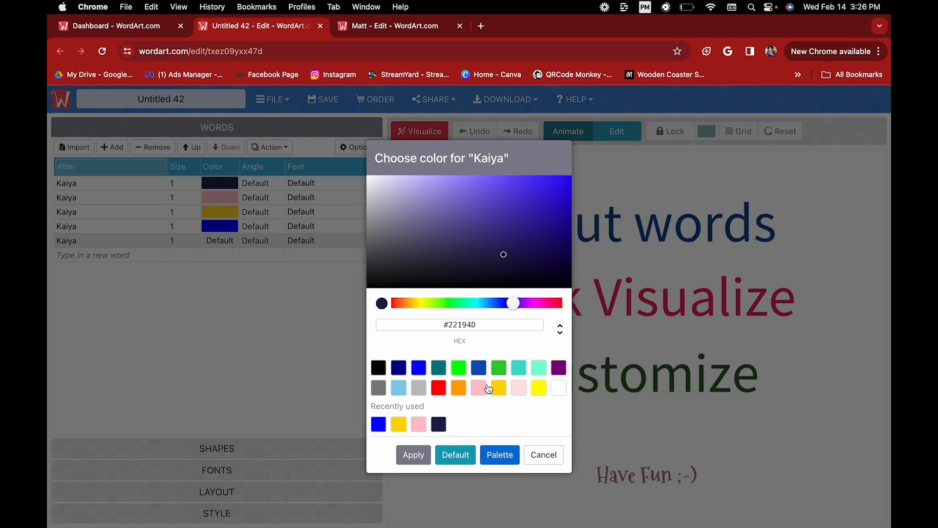
{"action": "left_click", "coordinate": [499, 367]}
{"action": "left_click", "coordinate": [413, 454]}
{"action": "left_click", "coordinate": [233, 184]}
{"action": "left_click", "coordinate": [438, 387]}
{"action": "left_click", "coordinate": [414, 455]}
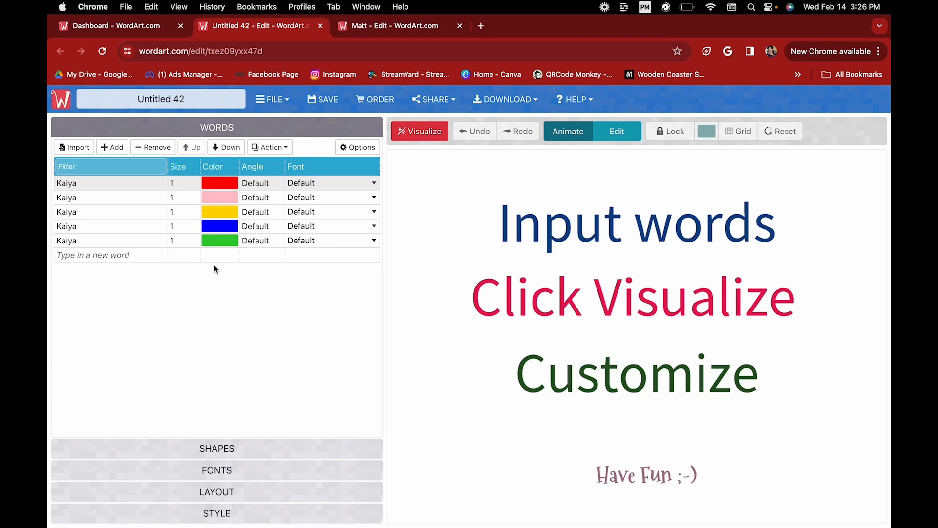
Add a sixth Kaiya coloured orange and recolour the second Kaiya purple.
{"action": "left_click", "coordinate": [128, 254]}
{"action": "type", "text": "Kaiya"}
{"action": "key", "text": "Return"}
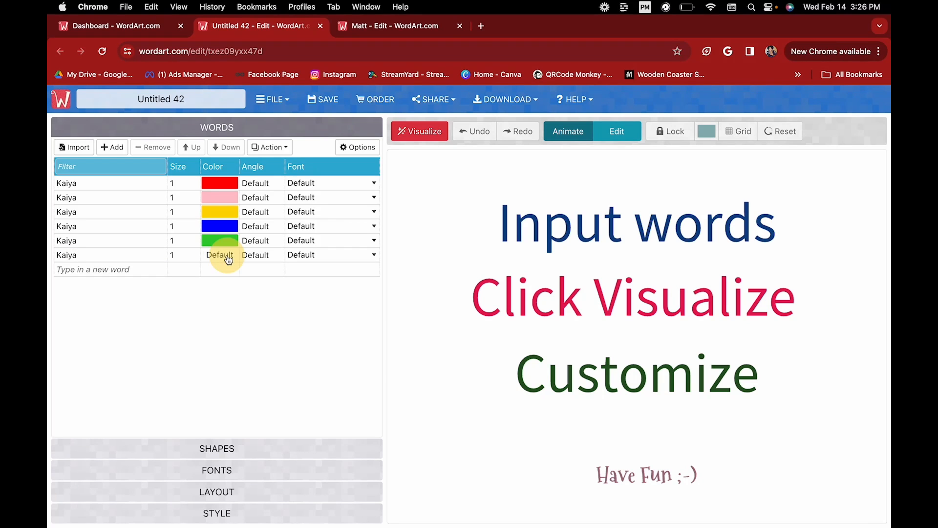
{"action": "left_click", "coordinate": [228, 258]}
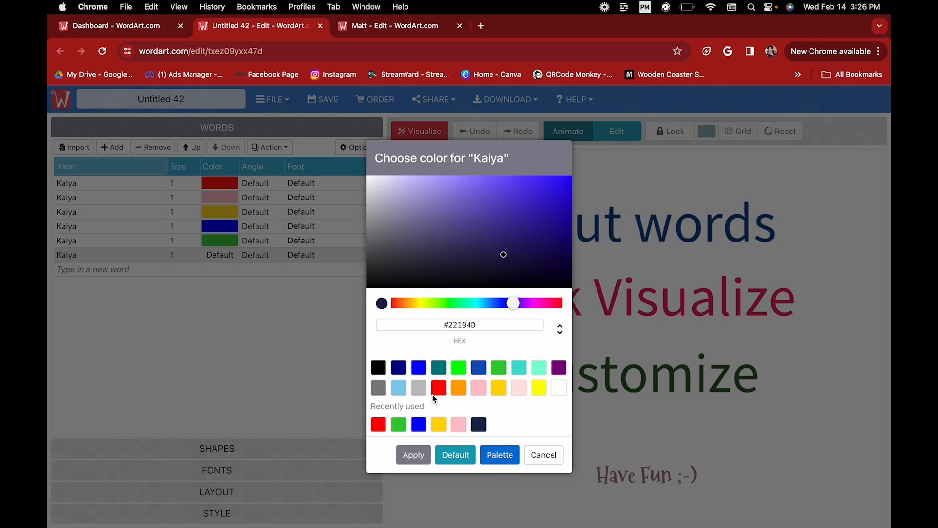
{"action": "left_click", "coordinate": [459, 396]}
{"action": "left_click", "coordinate": [416, 455]}
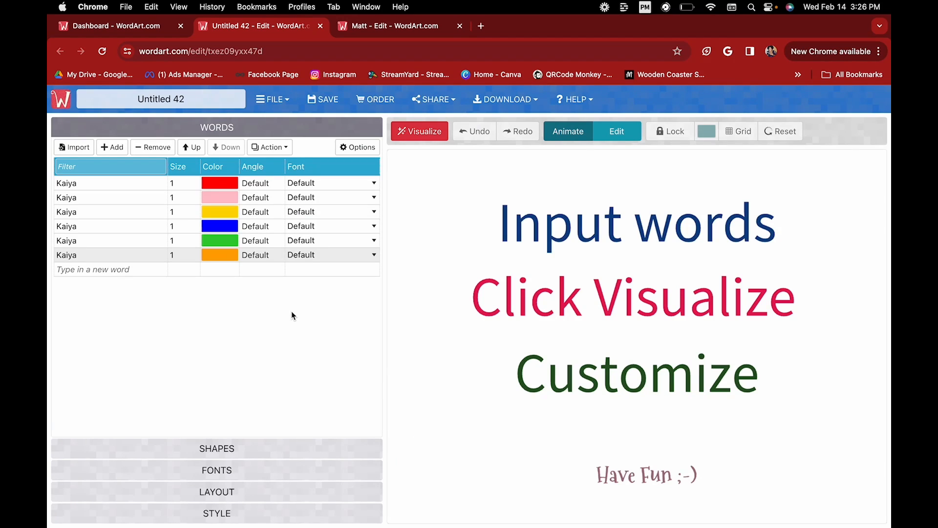
{"action": "left_click", "coordinate": [235, 197]}
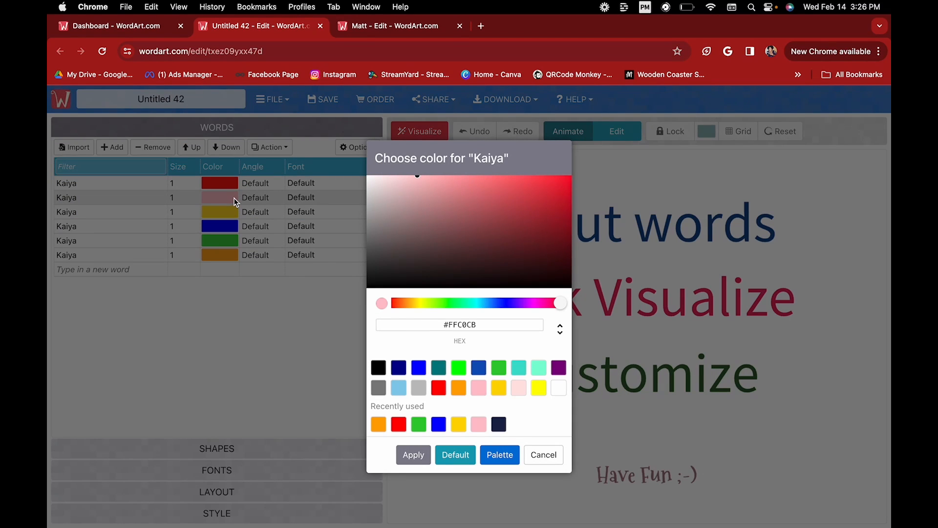
{"action": "left_click", "coordinate": [558, 367]}
{"action": "left_click", "coordinate": [421, 456]}
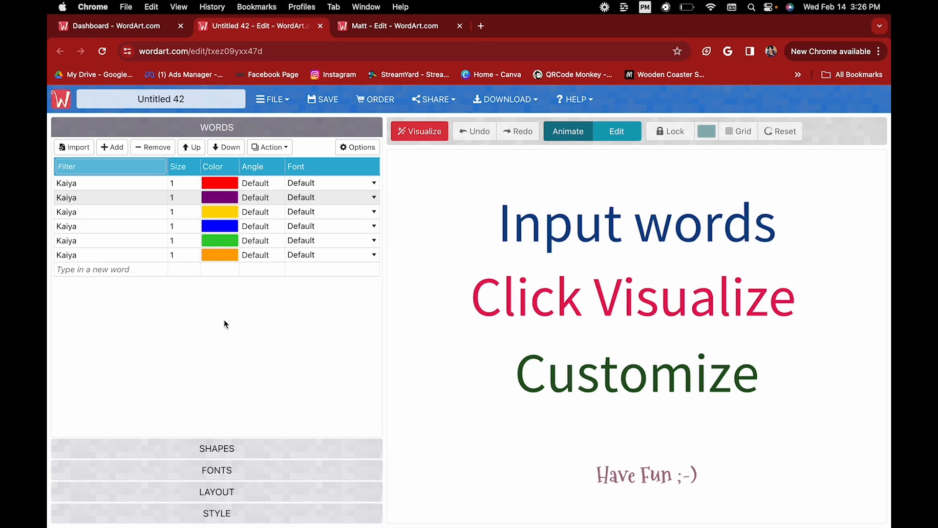
Set the first three fonts to Alex Brush Regular, BPreplay Italic and Calligraffitti Regular.
{"action": "left_click", "coordinate": [372, 183]}
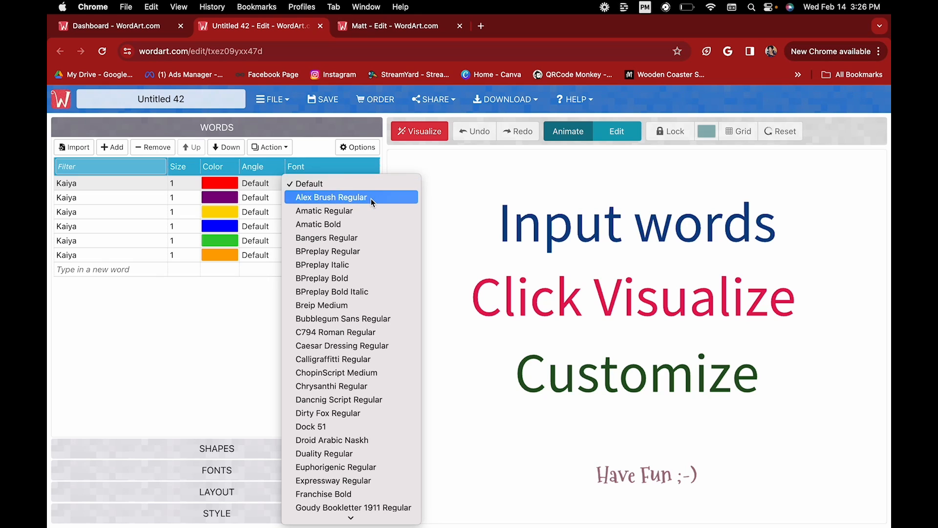
{"action": "left_click", "coordinate": [371, 199]}
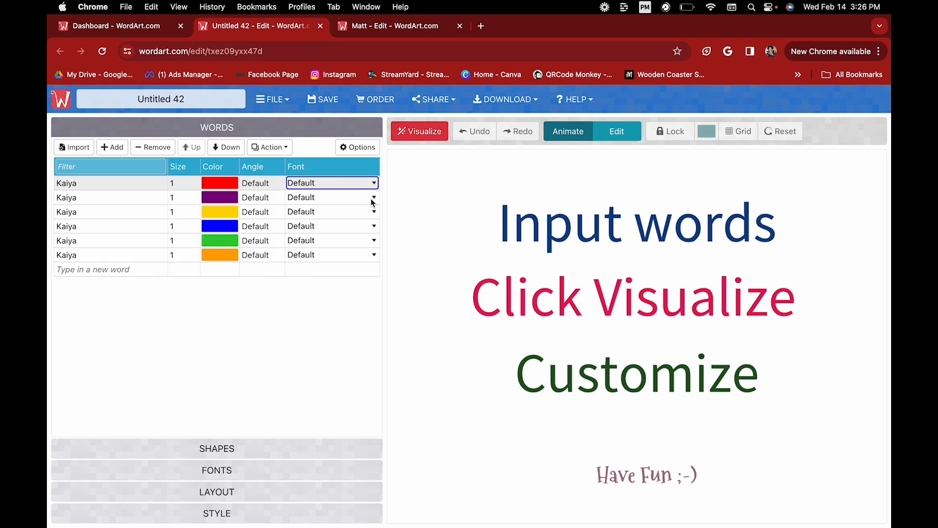
{"action": "left_click", "coordinate": [373, 198]}
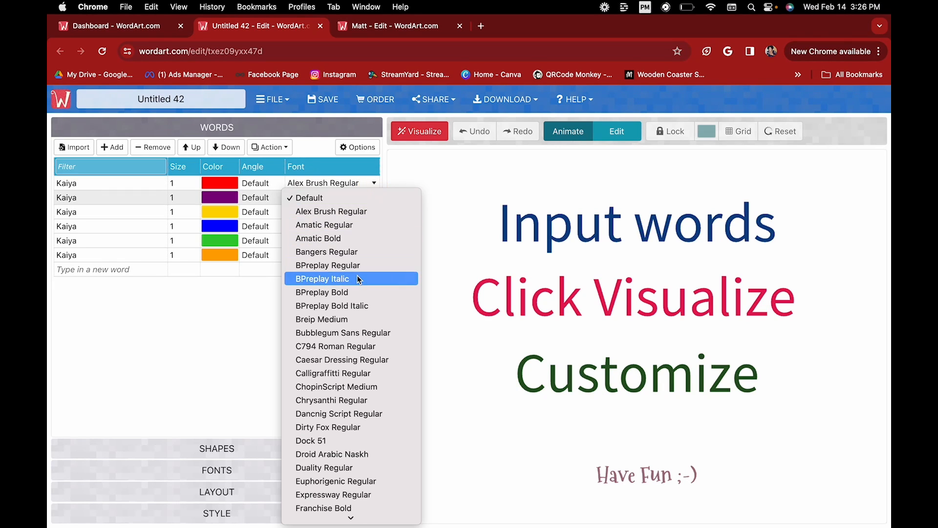
{"action": "left_click", "coordinate": [360, 287]}
{"action": "left_click", "coordinate": [370, 212]}
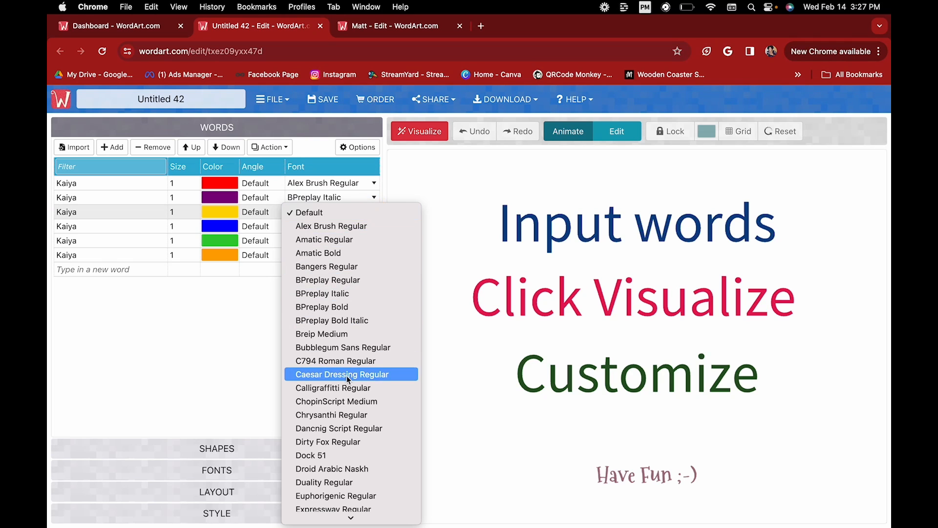
{"action": "left_click", "coordinate": [356, 385]}
Set the last three fonts to Dock 51, Heuristica Regular and Heuristica Italic.
{"action": "left_click", "coordinate": [361, 225]}
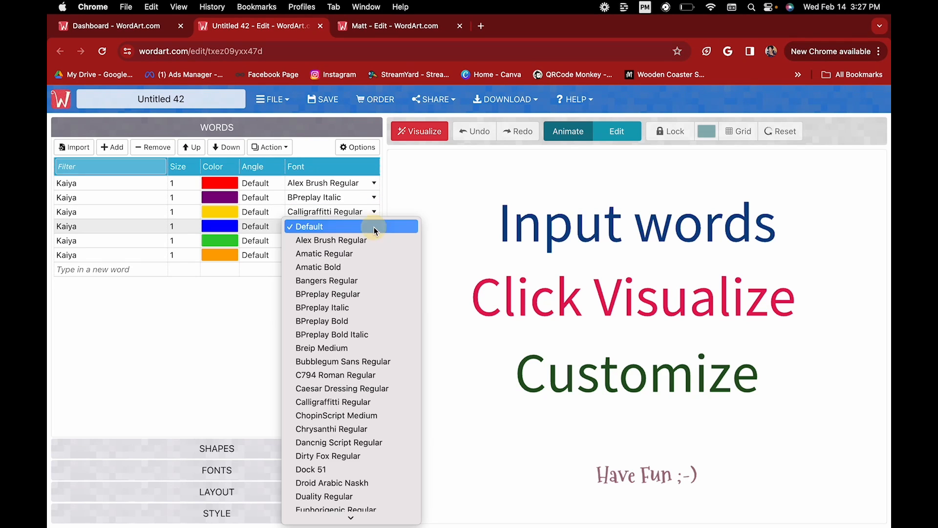
{"action": "left_click", "coordinate": [336, 469]}
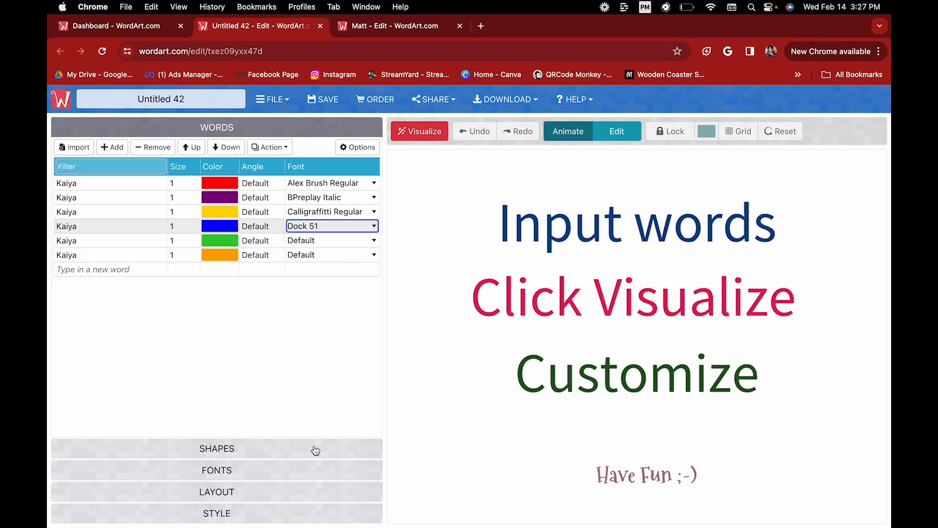
{"action": "left_click", "coordinate": [375, 241]}
{"action": "left_click", "coordinate": [337, 464]}
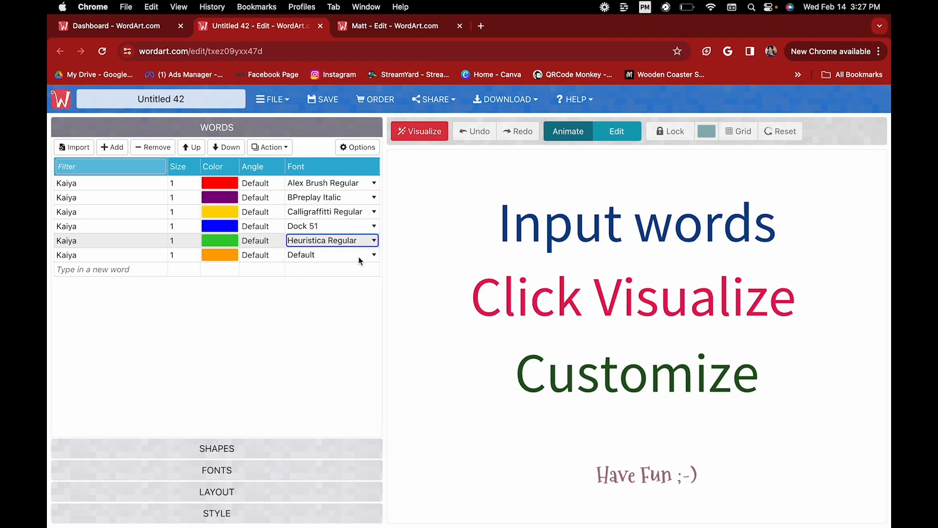
{"action": "left_click", "coordinate": [374, 257]}
{"action": "scroll", "coordinate": [344, 455], "scroll_direction": "down", "scroll_amount": 5}
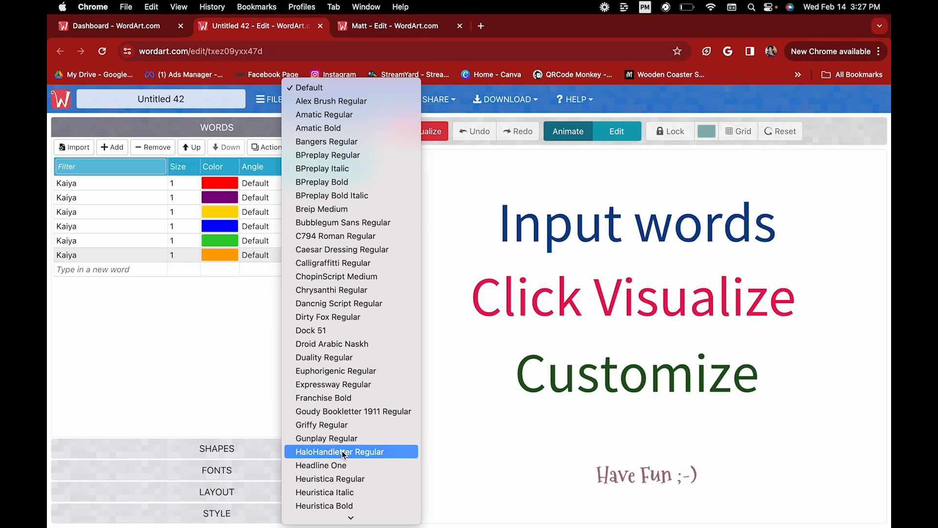
{"action": "left_click", "coordinate": [345, 490]}
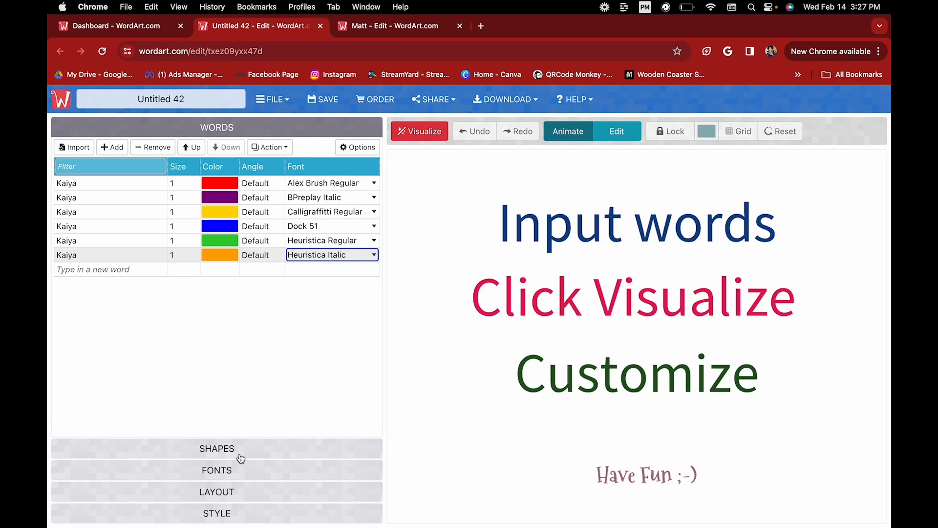
Visualize the six coloured, styled Kaiya entries as an oval cloud, keeping Alex Brush Regular first.
{"action": "left_click", "coordinate": [430, 133]}
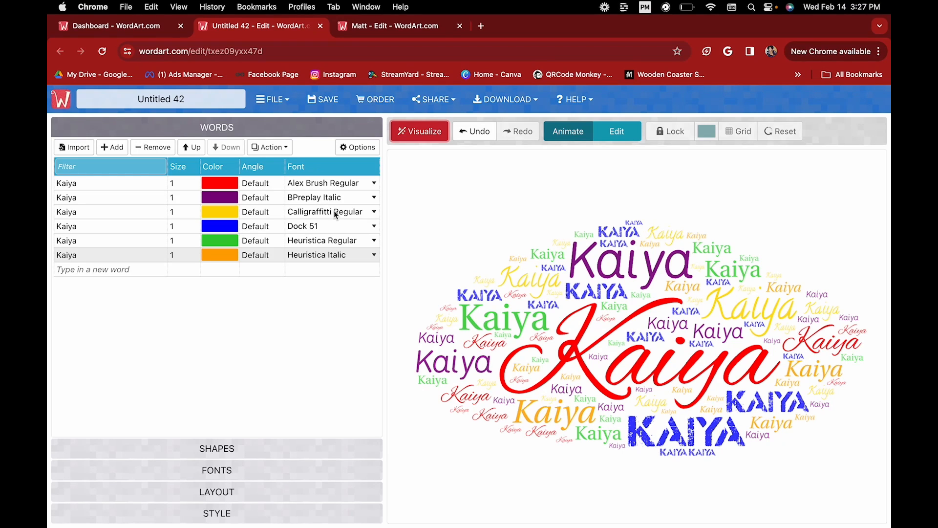
{"action": "left_click", "coordinate": [369, 183]}
{"action": "left_click", "coordinate": [367, 184]}
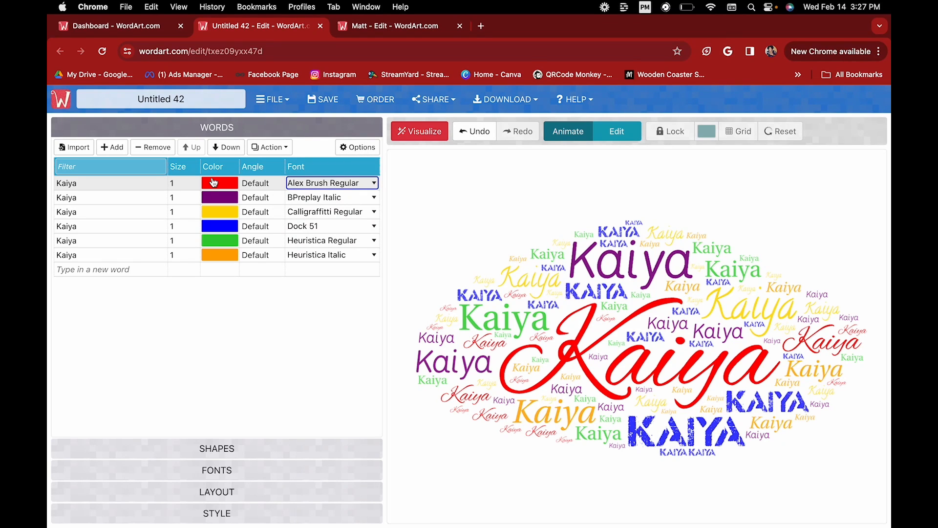
{"action": "mouse_move", "coordinate": [566, 352]}
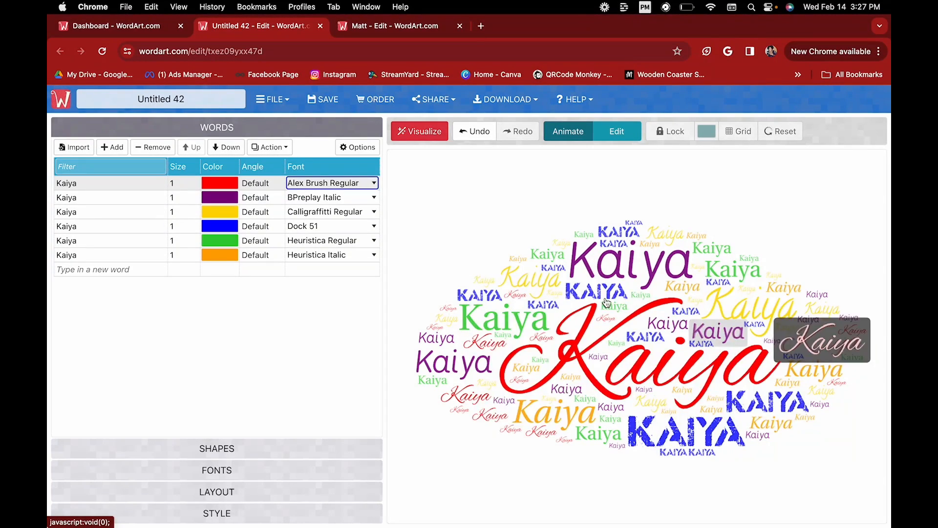
Set Repeat to Manual, untick repeat for the red Alex Brush Kaiya, and regenerate.
{"action": "left_click", "coordinate": [362, 148]}
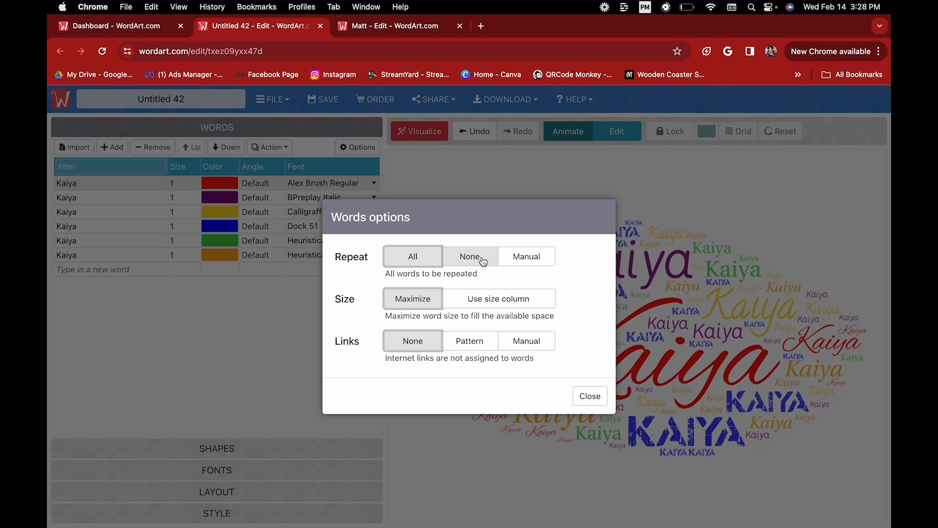
{"action": "left_click", "coordinate": [525, 257]}
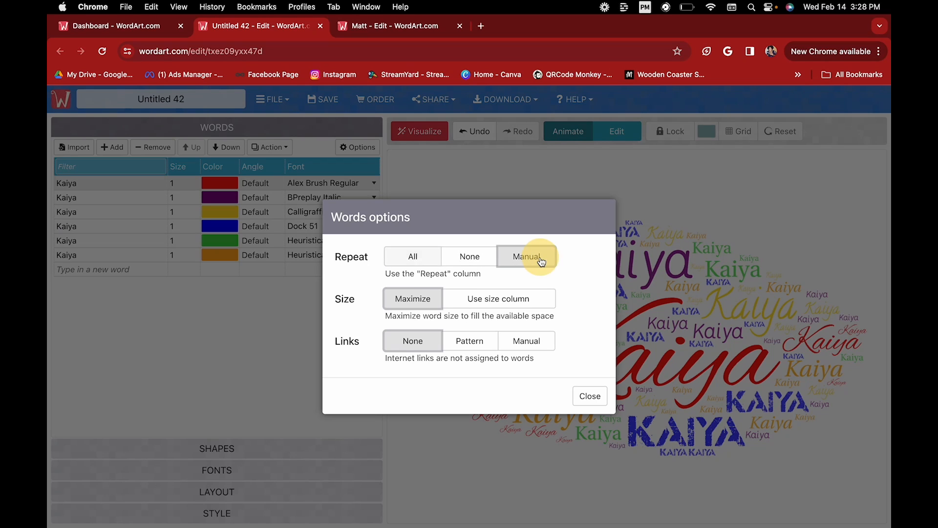
{"action": "left_click", "coordinate": [592, 398]}
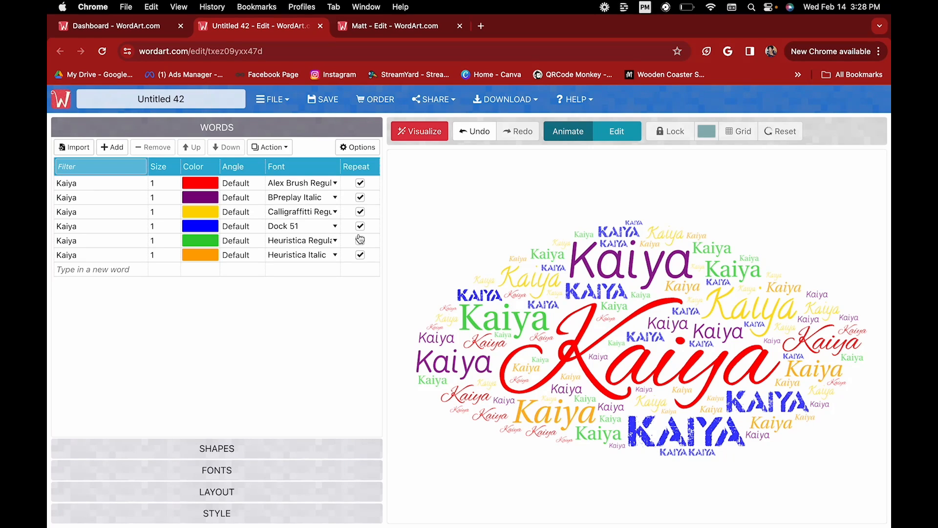
{"action": "left_click", "coordinate": [361, 184]}
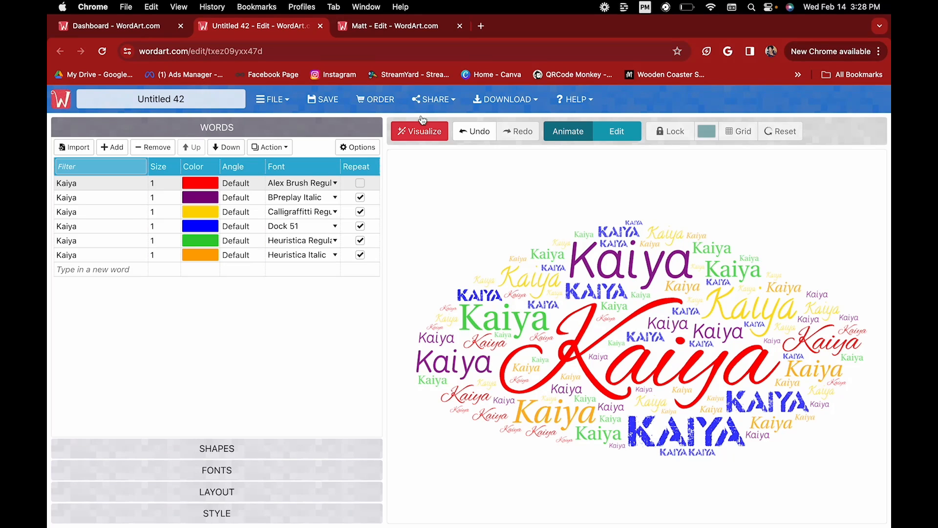
{"action": "left_click", "coordinate": [427, 128]}
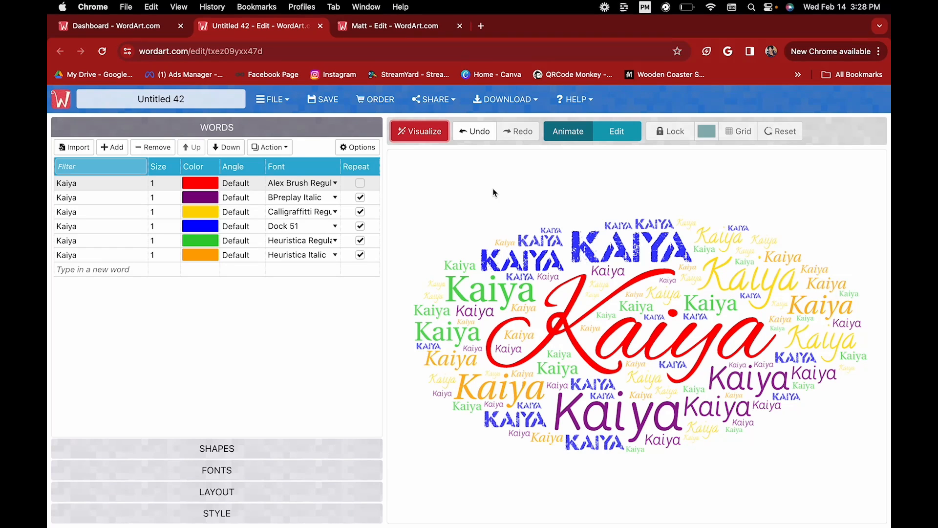
{"action": "left_click", "coordinate": [361, 211]}
{"action": "left_click", "coordinate": [361, 211]}
{"action": "left_click", "coordinate": [254, 196]}
Open the shapes gallery and regenerate the cloud as a pink heart.
{"action": "left_click", "coordinate": [251, 226]}
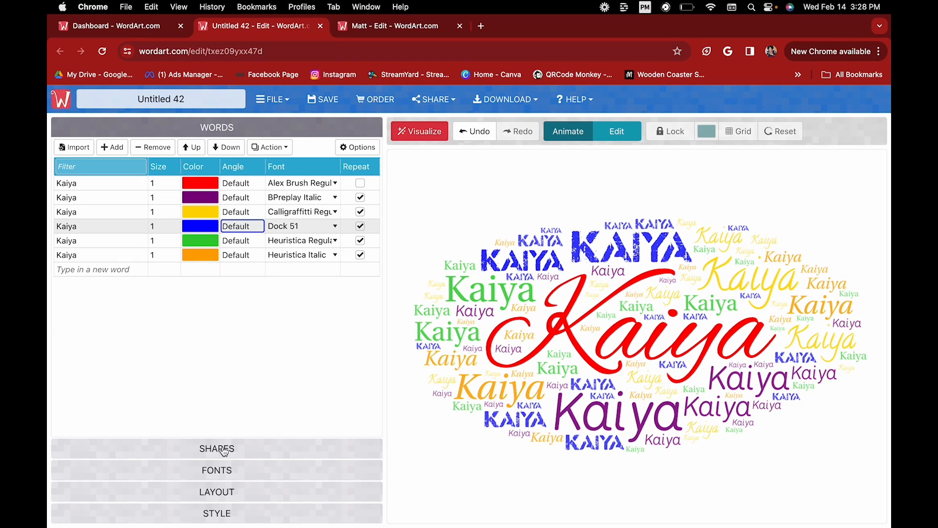
{"action": "left_click", "coordinate": [217, 448]}
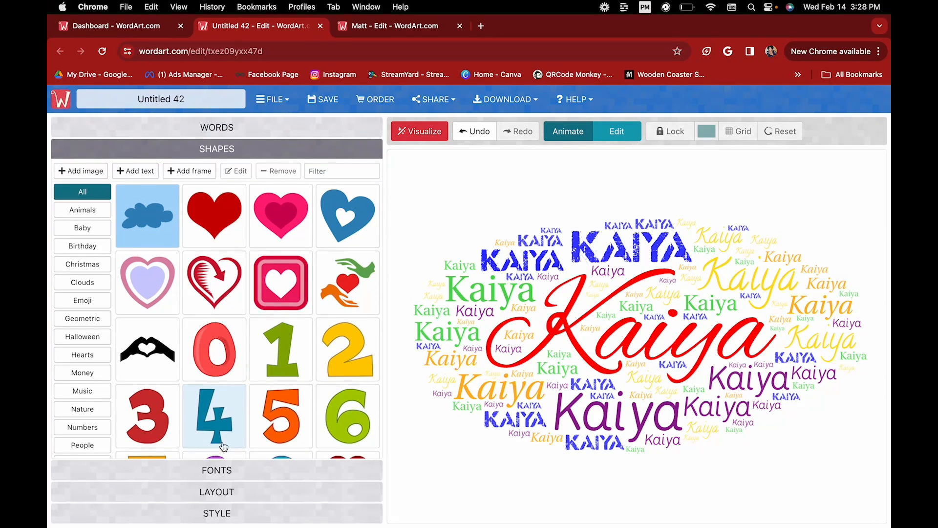
{"action": "left_click", "coordinate": [227, 223]}
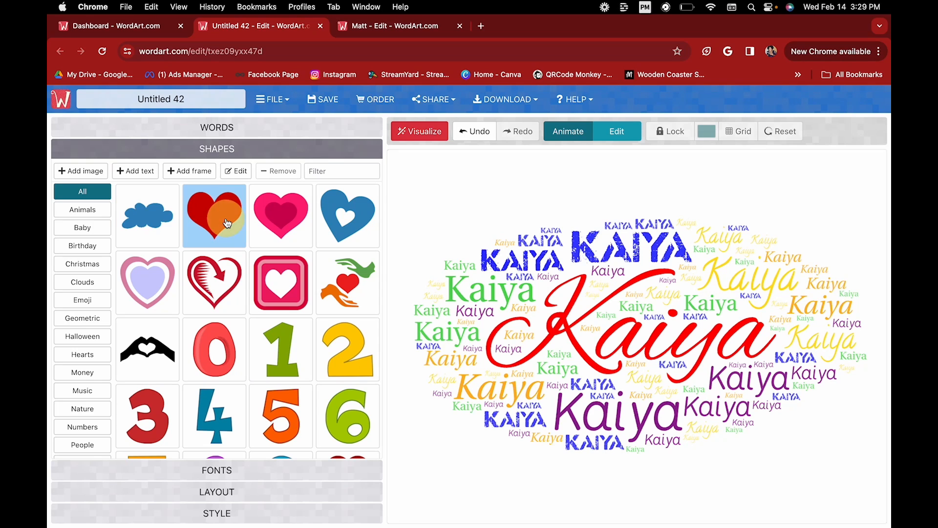
{"action": "left_click", "coordinate": [299, 214]}
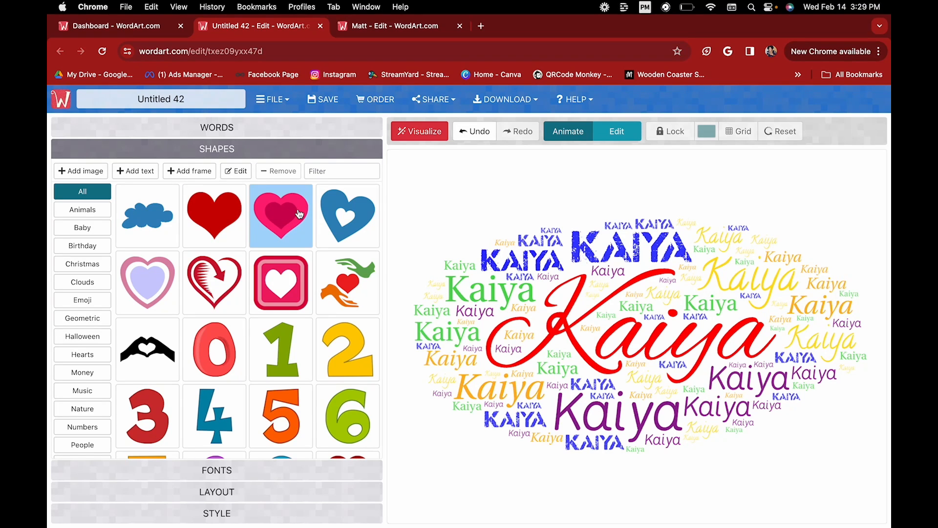
{"action": "left_click", "coordinate": [424, 129]}
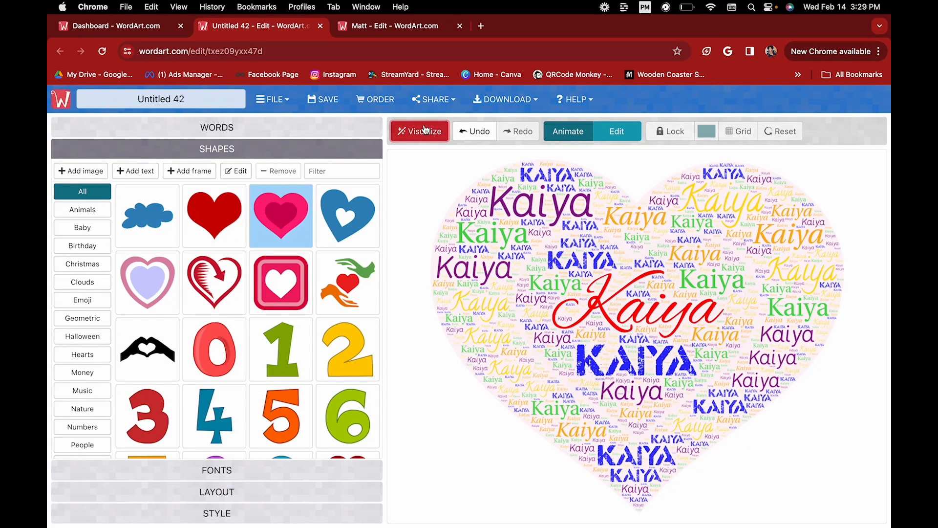
Try the number 0 shape, then go back to the red heart.
{"action": "left_click", "coordinate": [233, 356]}
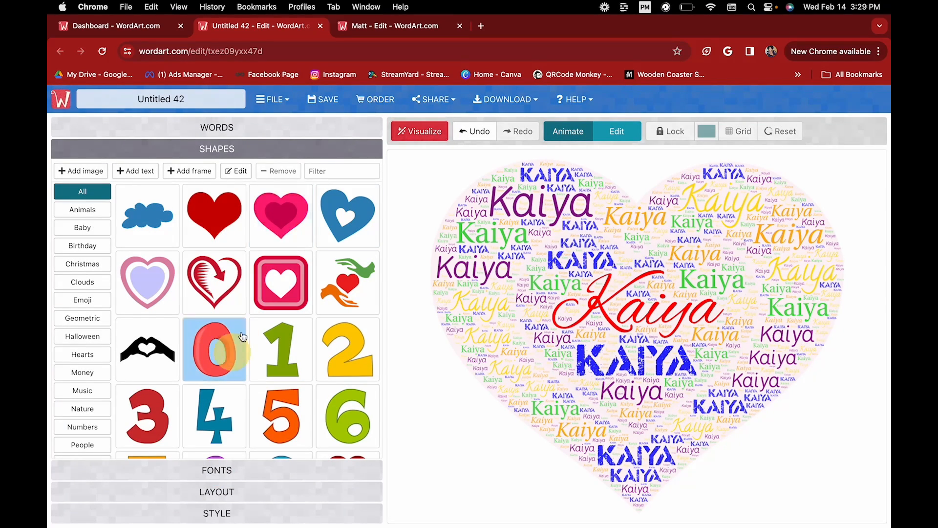
{"action": "left_click", "coordinate": [428, 133]}
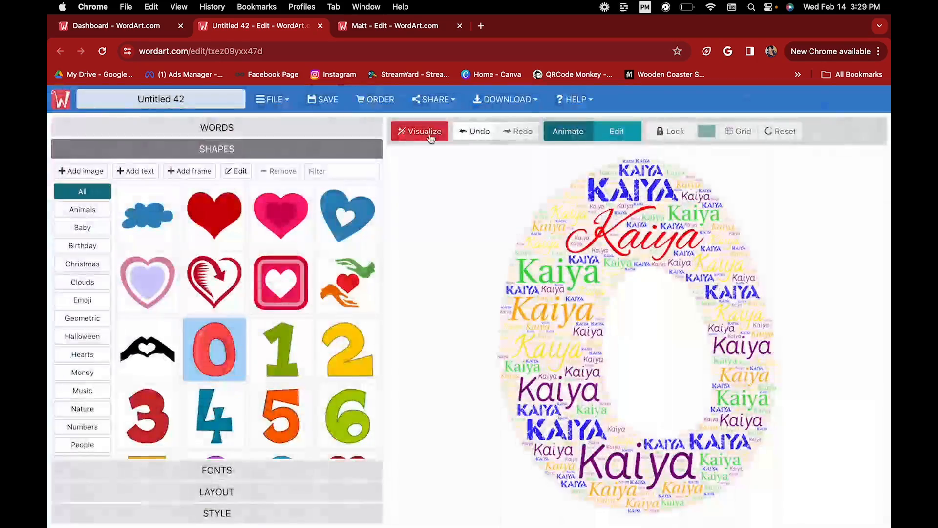
{"action": "left_click", "coordinate": [201, 208]}
{"action": "left_click", "coordinate": [423, 136]}
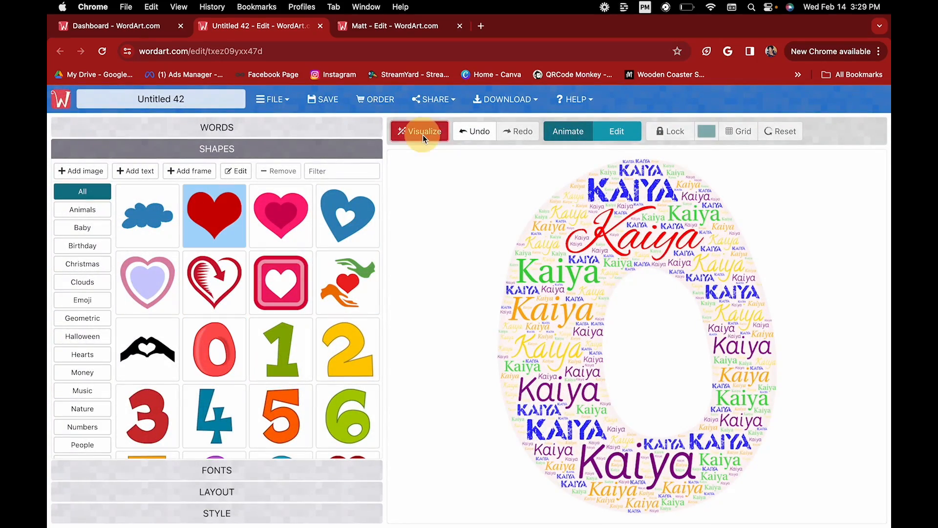
Regenerate the Kaiya cloud in the turkey shape.
{"action": "scroll", "coordinate": [277, 352], "scroll_direction": "down", "scroll_amount": 3}
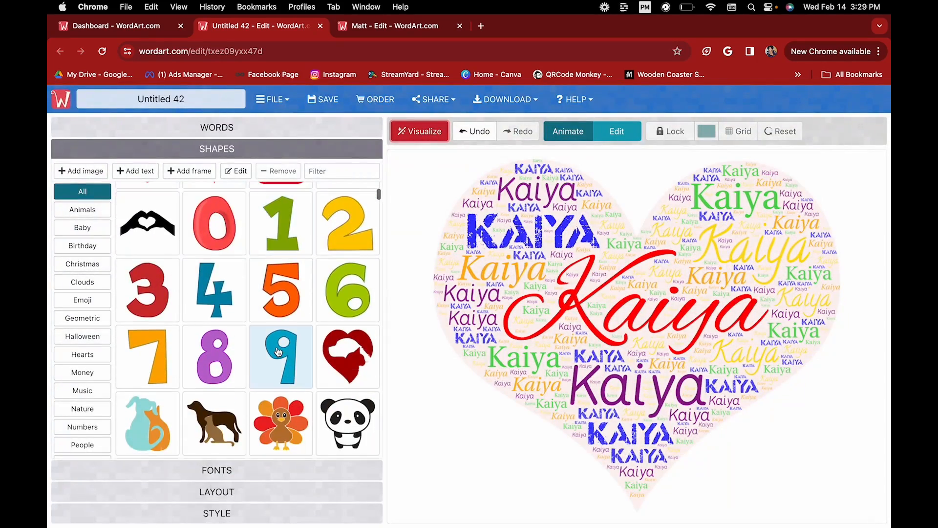
{"action": "scroll", "coordinate": [278, 351], "scroll_direction": "down", "scroll_amount": 2}
{"action": "left_click", "coordinate": [280, 304]}
{"action": "left_click", "coordinate": [420, 134]}
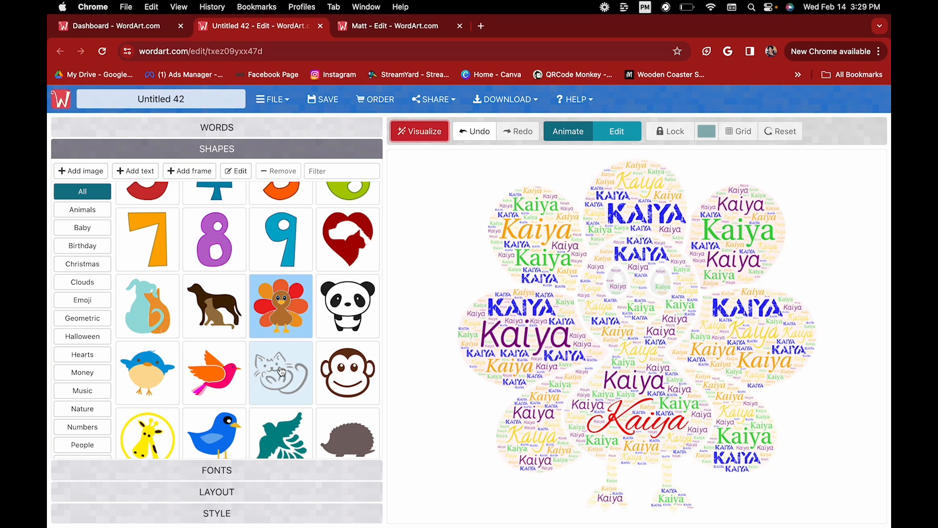
{"action": "scroll", "coordinate": [225, 372], "scroll_direction": "down", "scroll_amount": 3}
{"action": "scroll", "coordinate": [225, 371], "scroll_direction": "up", "scroll_amount": 5}
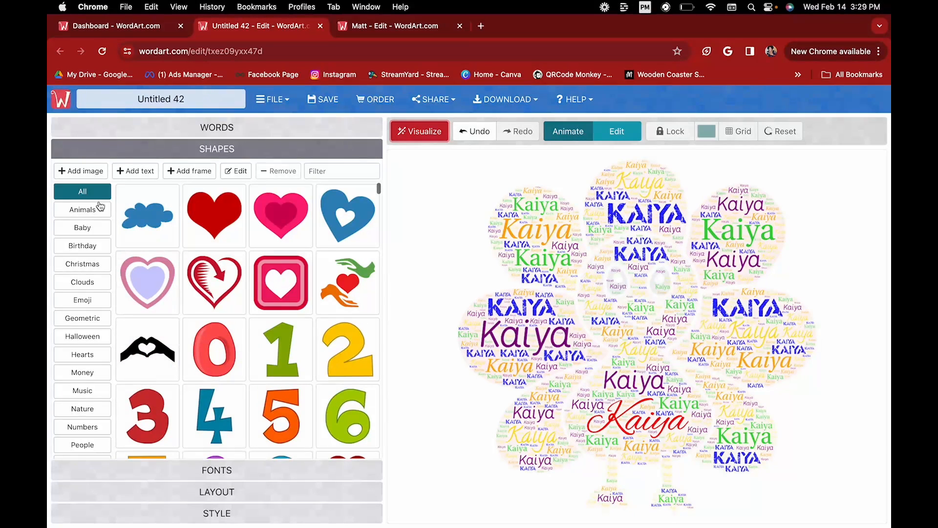
Browse the Birthday, Christmas, Clouds, Halloween and People shape categories, then show Geometric.
{"action": "left_click", "coordinate": [90, 247]}
{"action": "left_click", "coordinate": [86, 264]}
{"action": "left_click", "coordinate": [91, 285]}
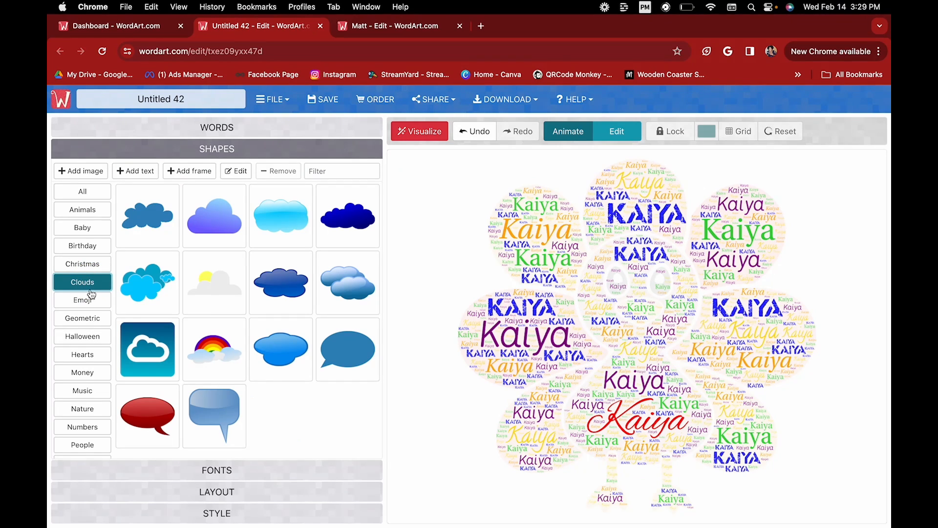
{"action": "left_click", "coordinate": [90, 337]}
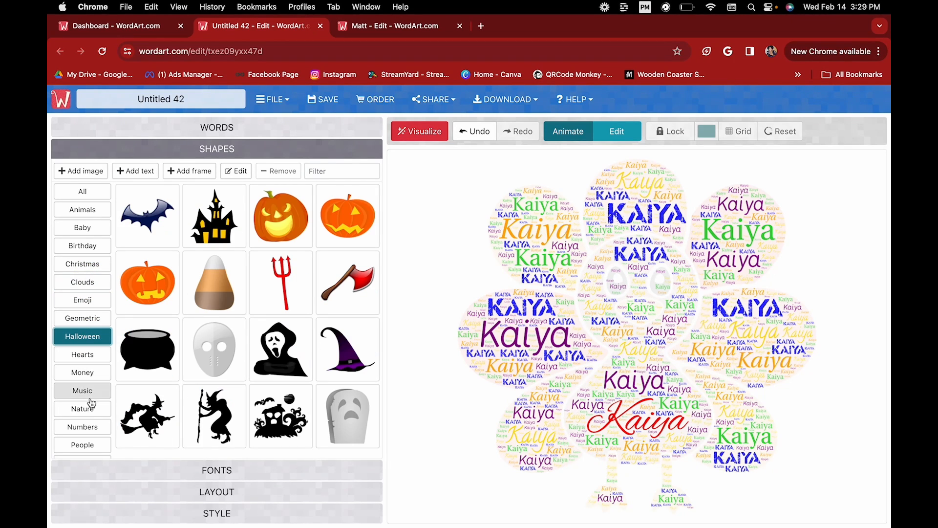
{"action": "left_click", "coordinate": [97, 447]}
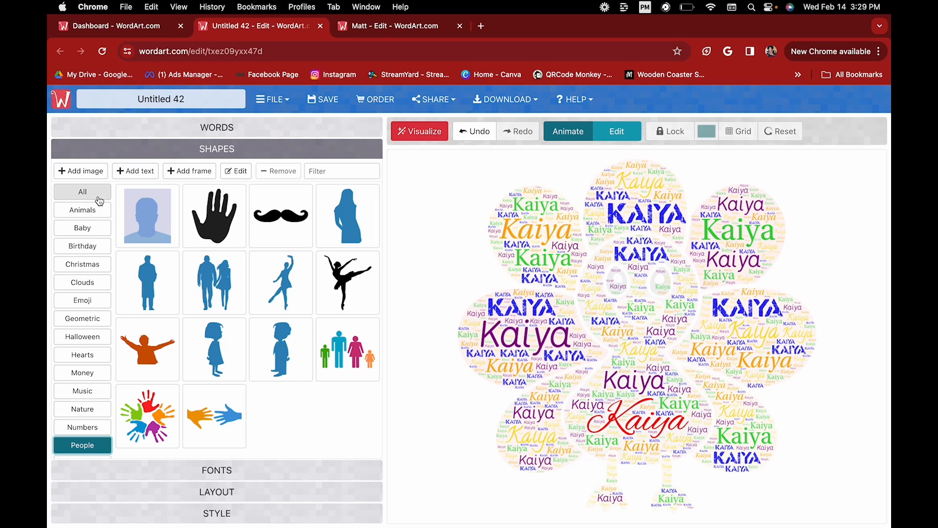
{"action": "scroll", "coordinate": [83, 385], "scroll_direction": "down", "scroll_amount": 5}
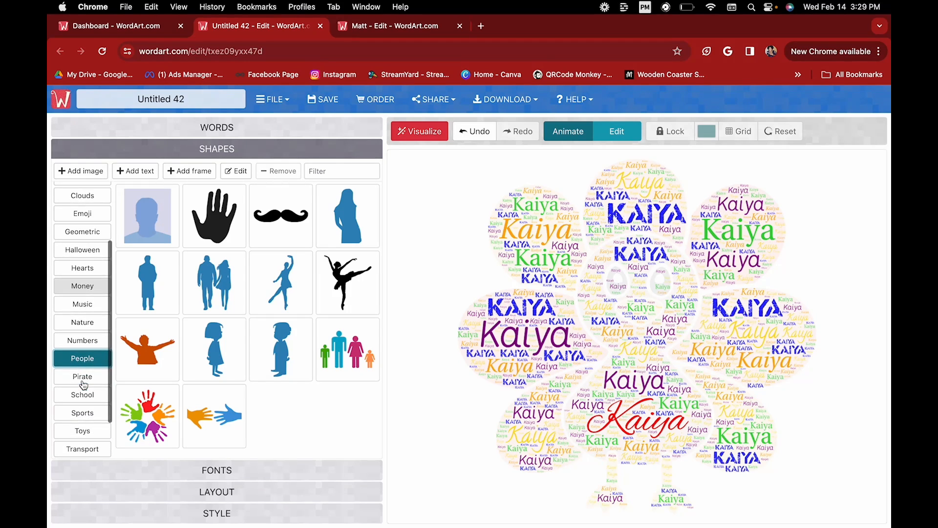
{"action": "scroll", "coordinate": [83, 384], "scroll_direction": "down", "scroll_amount": 1}
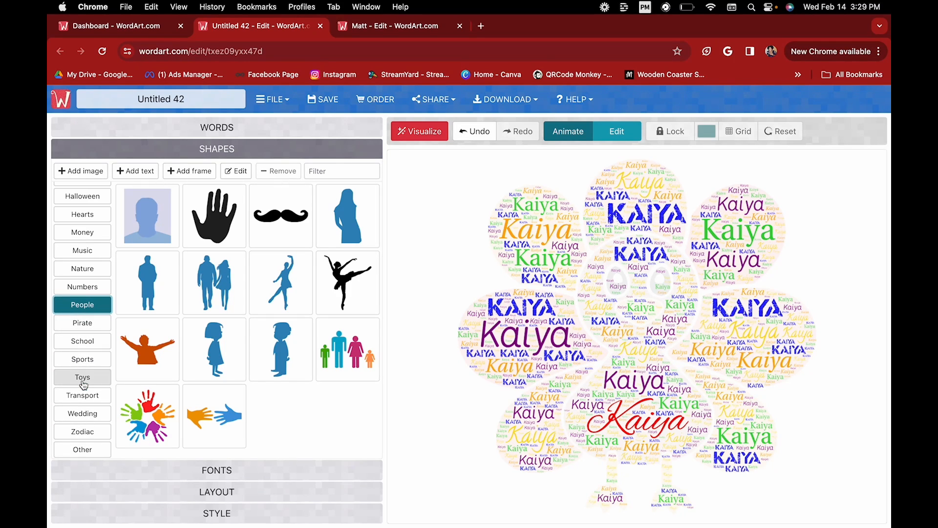
{"action": "scroll", "coordinate": [84, 359], "scroll_direction": "up", "scroll_amount": 5}
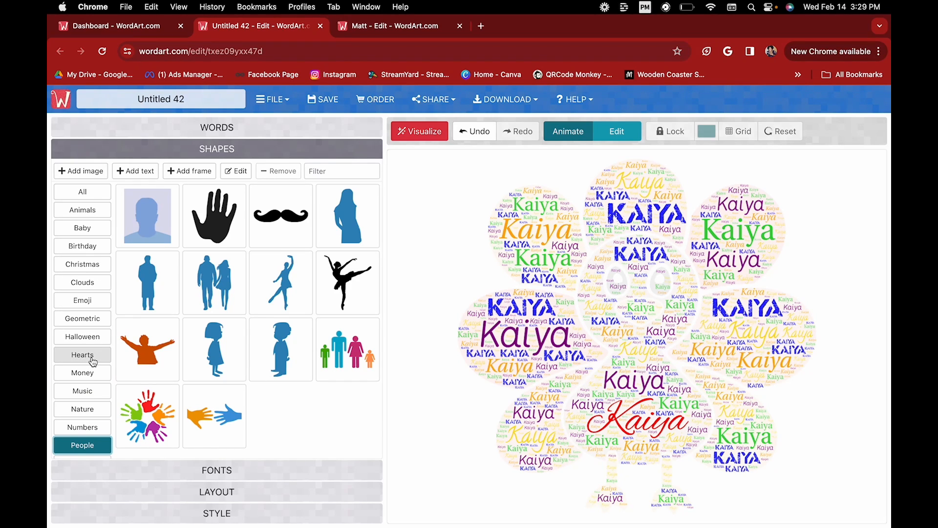
{"action": "scroll", "coordinate": [93, 361], "scroll_direction": "down", "scroll_amount": 4}
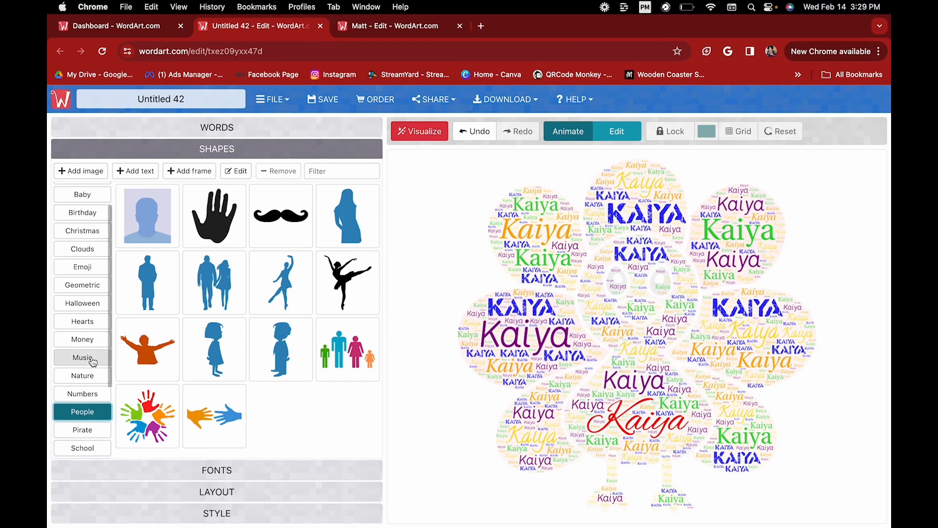
{"action": "scroll", "coordinate": [93, 362], "scroll_direction": "up", "scroll_amount": 4}
{"action": "left_click", "coordinate": [91, 318]}
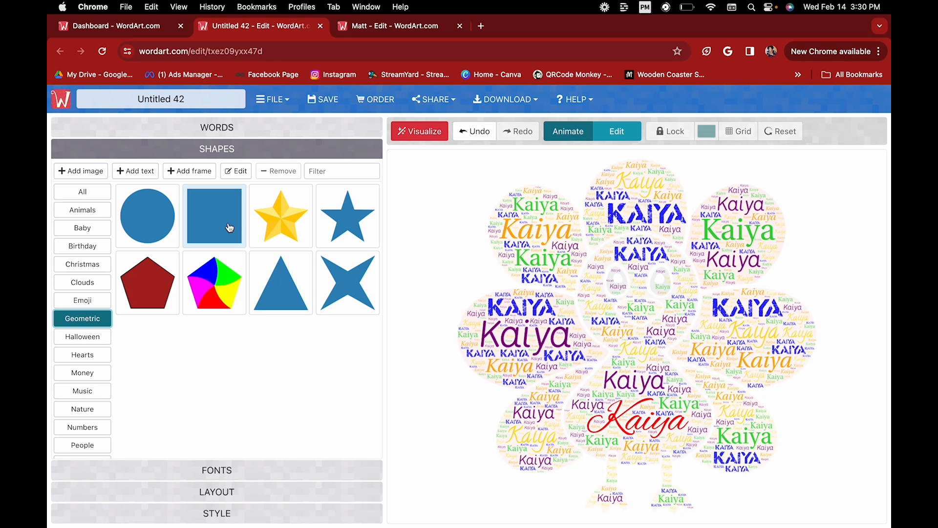
Search the computer for a 'rectangle' image to use as a custom shape.
{"action": "left_click", "coordinate": [96, 171]}
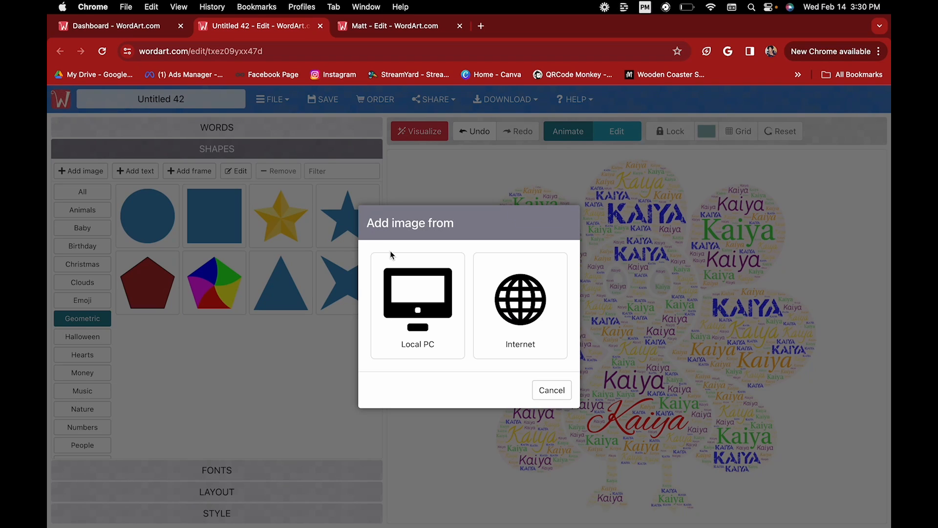
{"action": "left_click", "coordinate": [427, 306]}
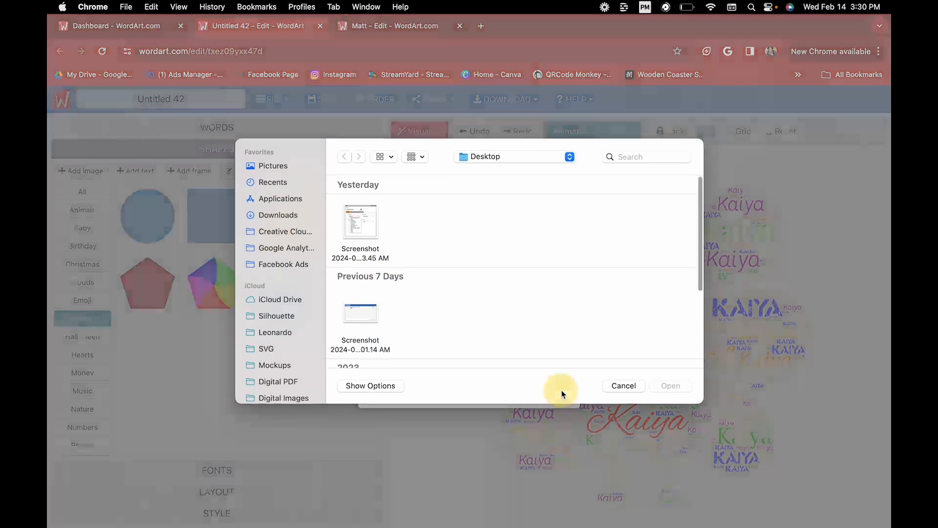
{"action": "left_click", "coordinate": [650, 174]}
{"action": "type", "text": "rectangle"}
{"action": "key", "text": "Return"}
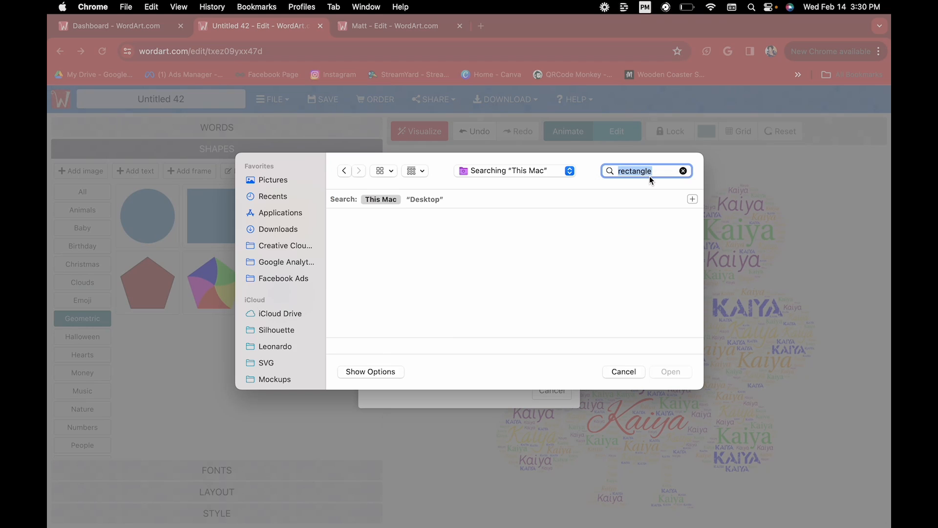
{"action": "scroll", "coordinate": [394, 297], "scroll_direction": "down", "scroll_amount": 5}
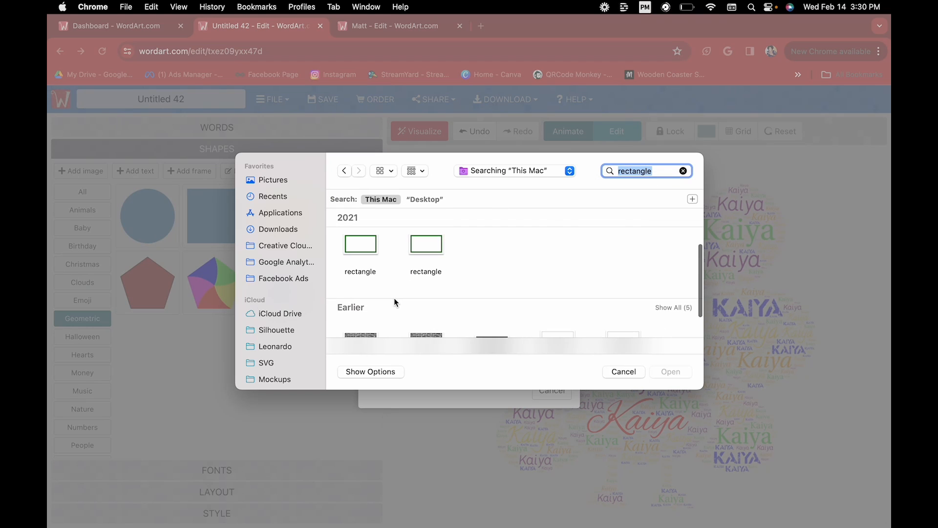
{"action": "scroll", "coordinate": [418, 264], "scroll_direction": "up", "scroll_amount": 3}
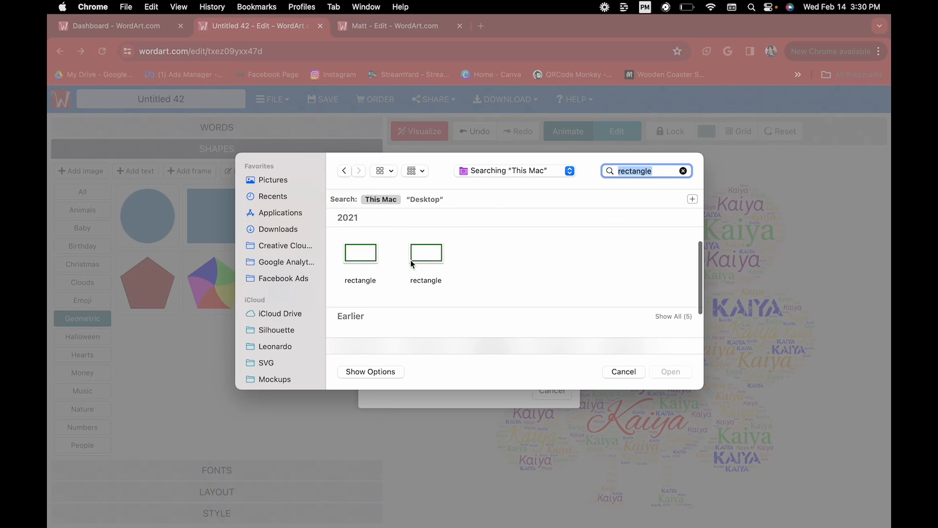
Add the rectangle outline file as the shape and regenerate the cloud as a frame.
{"action": "left_click", "coordinate": [365, 257]}
{"action": "left_click", "coordinate": [672, 372]}
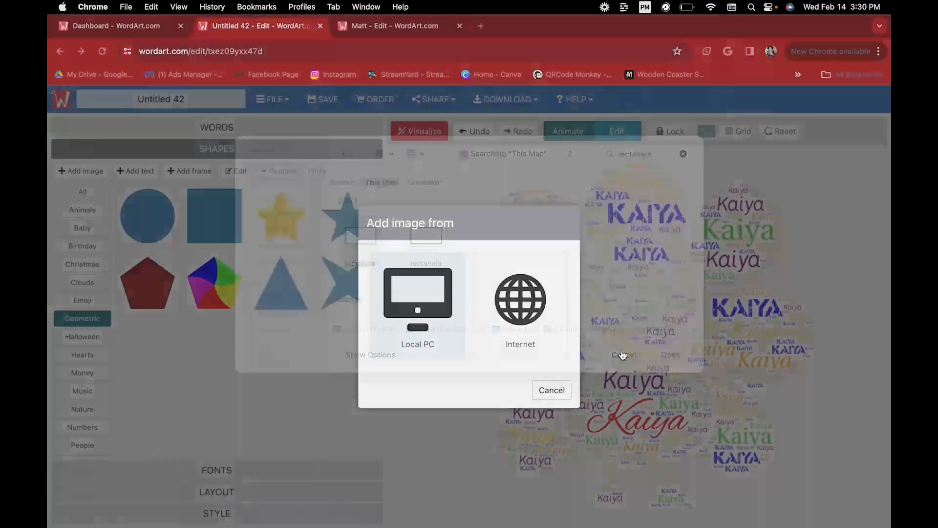
{"action": "left_click", "coordinate": [529, 501]}
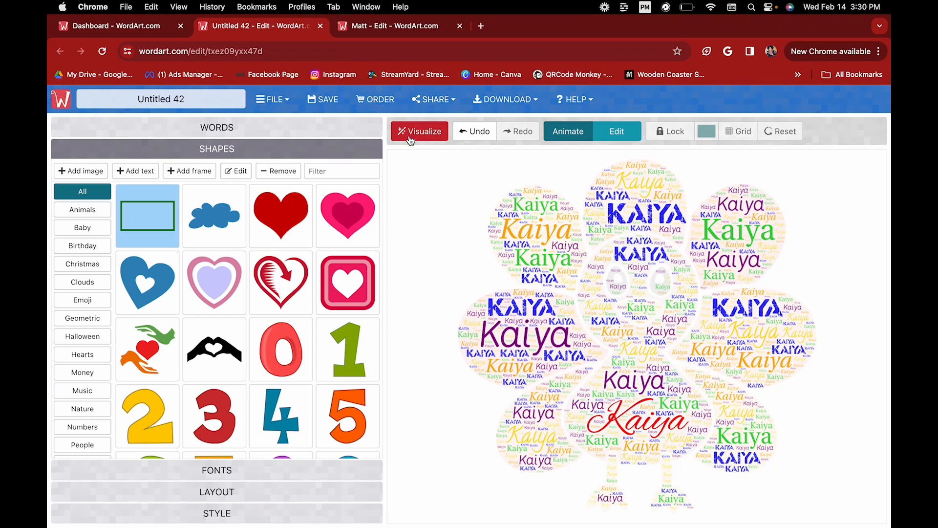
{"action": "left_click", "coordinate": [405, 134]}
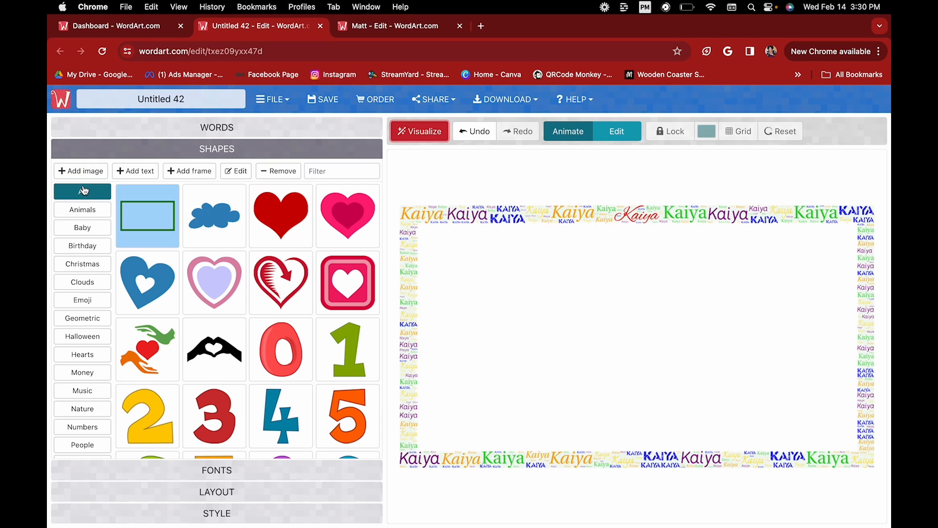
Search the computer again for 'rectangle' to add another custom shape image.
{"action": "left_click", "coordinate": [84, 170]}
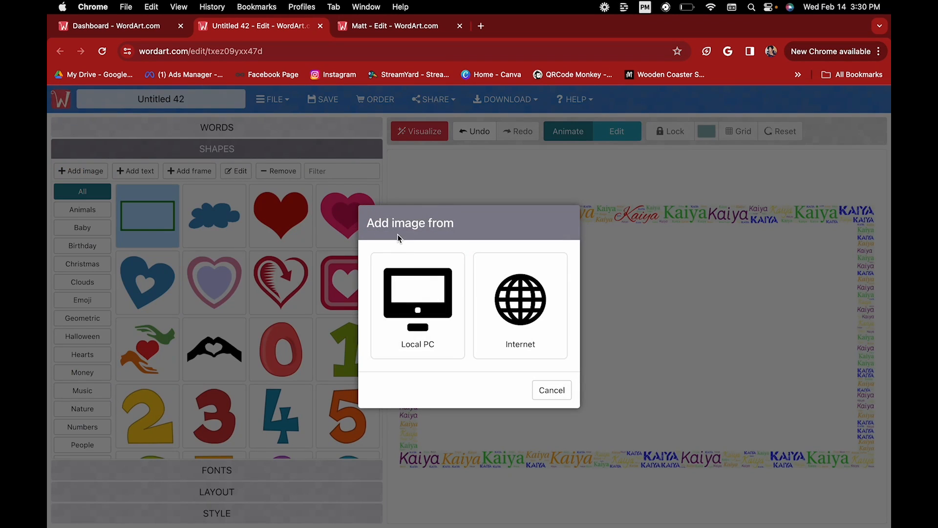
{"action": "left_click", "coordinate": [432, 303]}
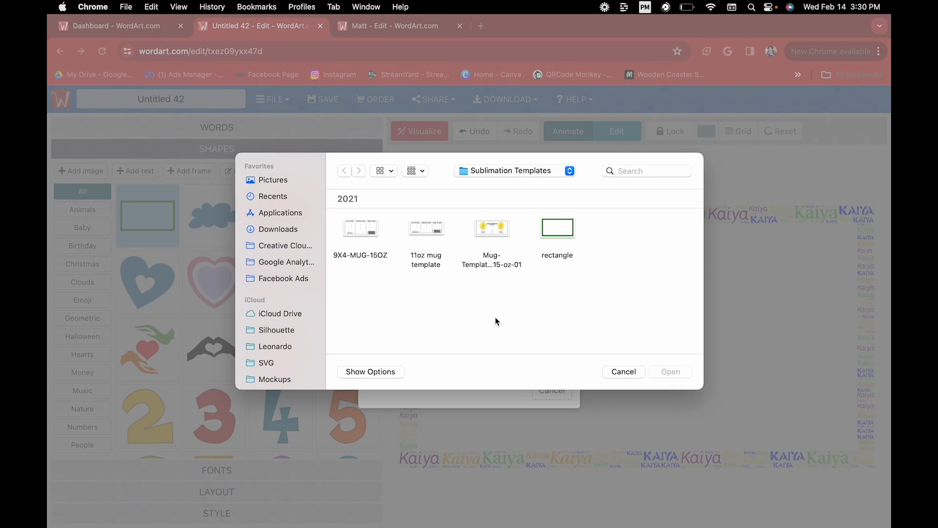
{"action": "left_click", "coordinate": [632, 171]}
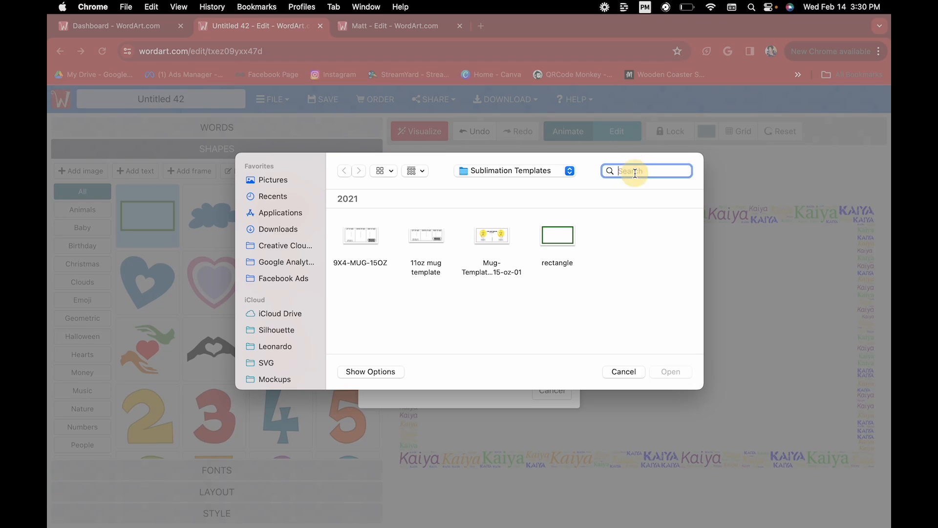
{"action": "type", "text": "rectangle"}
{"action": "double_click", "coordinate": [635, 171]}
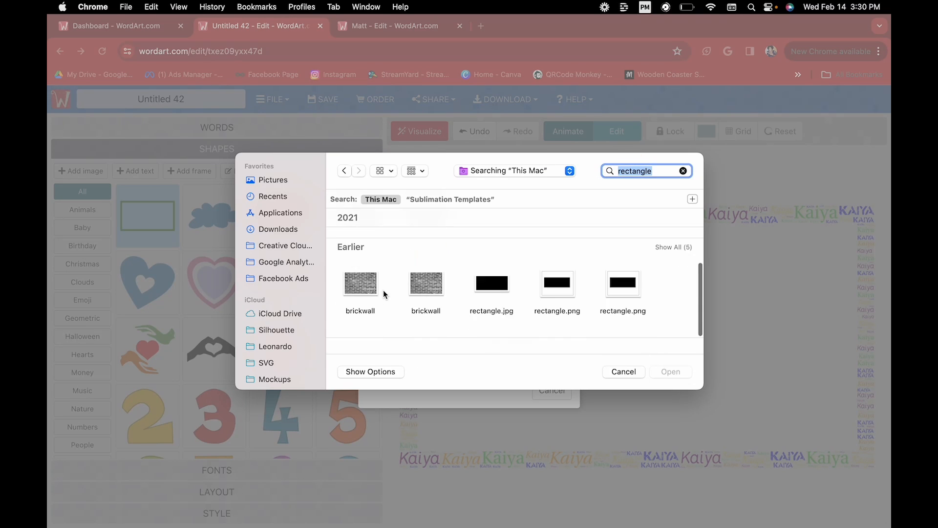
Add rectangle.jpg as a solid shape and regenerate the filled Kaiya cloud.
{"action": "left_click", "coordinate": [490, 292]}
{"action": "left_click", "coordinate": [677, 372]}
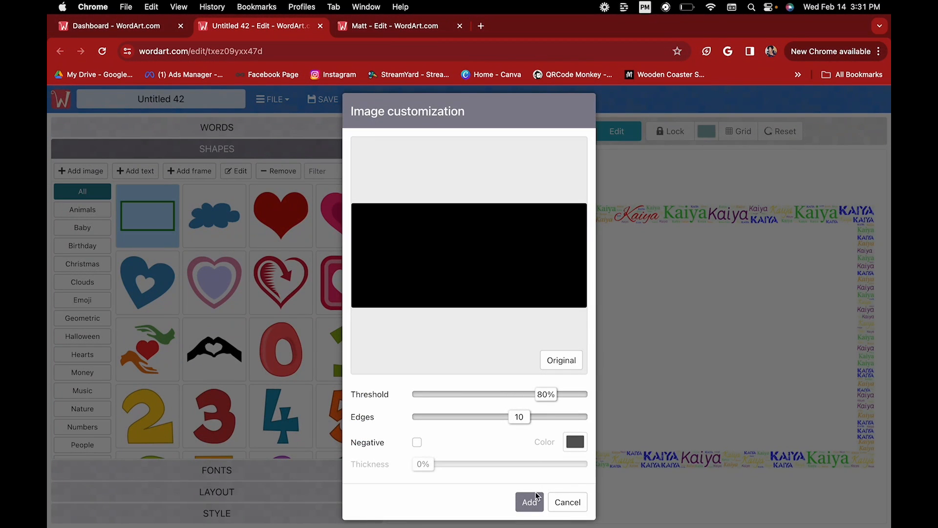
{"action": "left_click", "coordinate": [532, 501]}
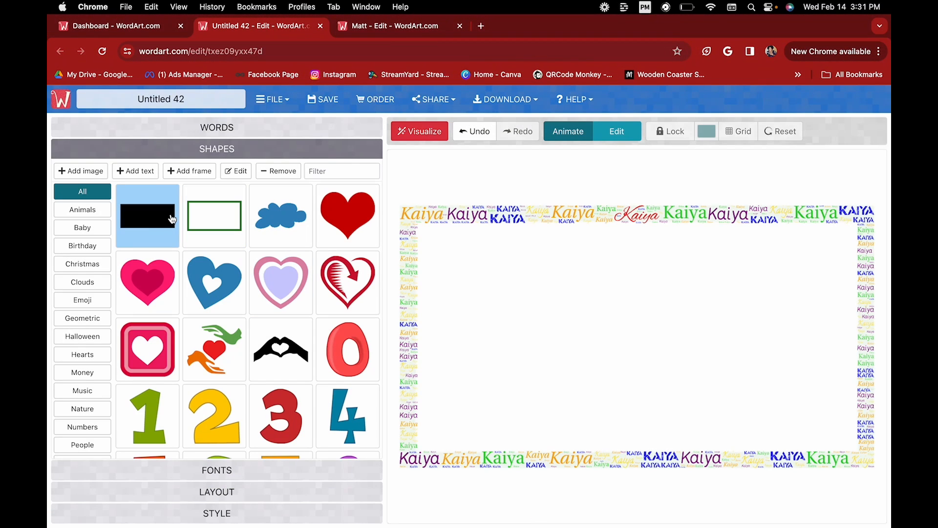
{"action": "left_click", "coordinate": [416, 133]}
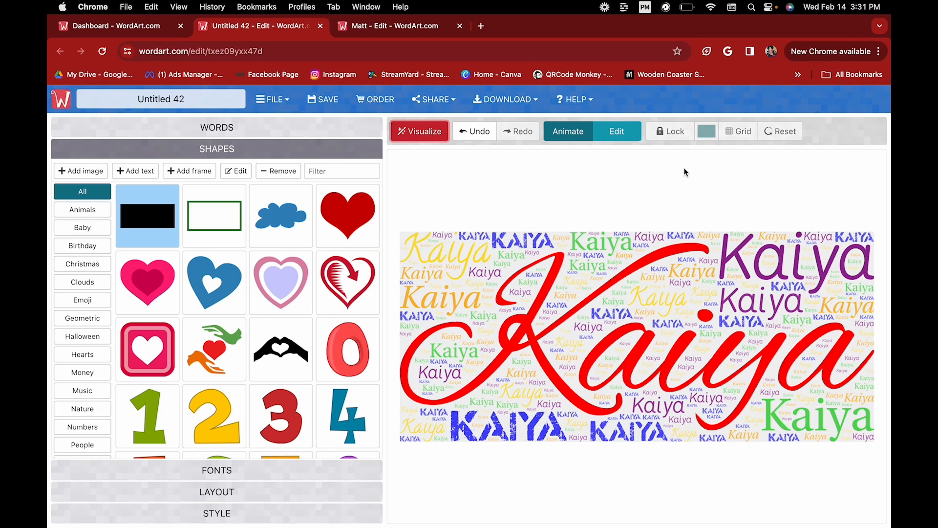
{"action": "left_click", "coordinate": [235, 494]}
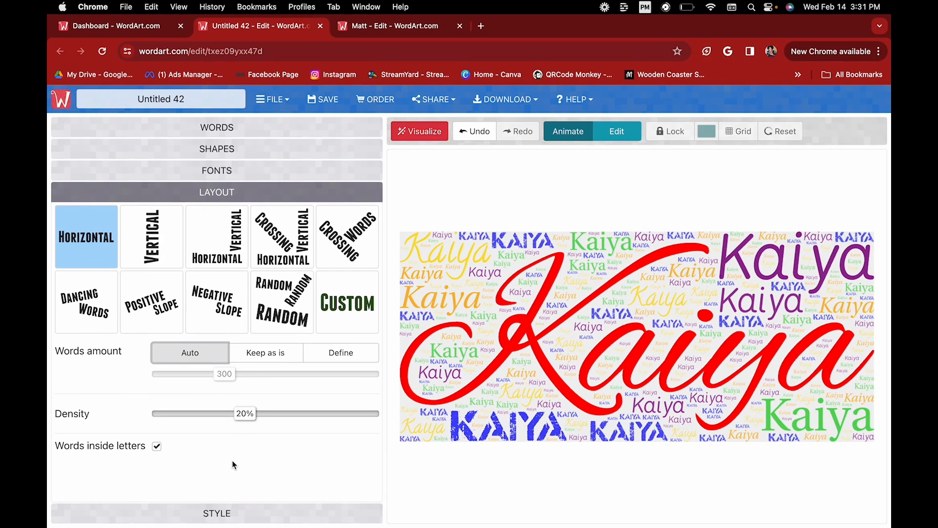
Preview the Kaiya cloud with vertical, mixed, then crossing word directions.
{"action": "left_click", "coordinate": [163, 236]}
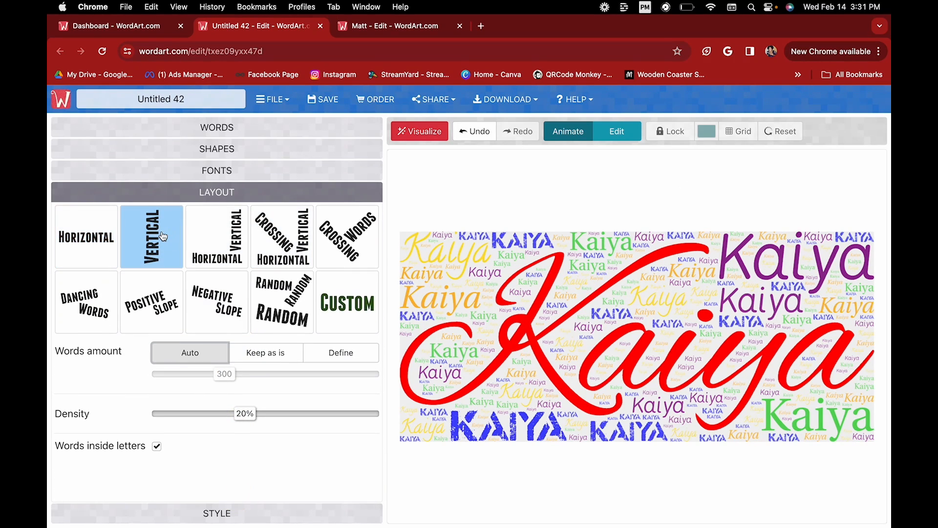
{"action": "left_click", "coordinate": [408, 136]}
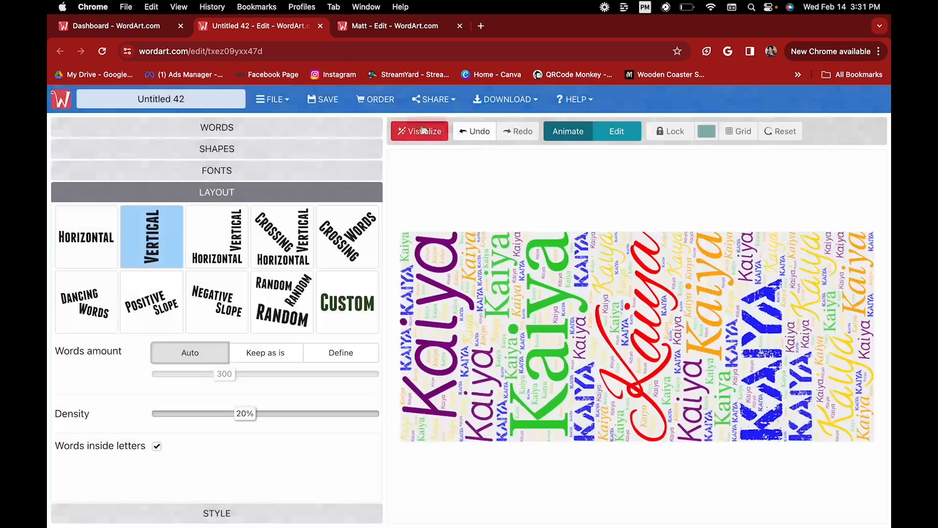
{"action": "left_click", "coordinate": [225, 245]}
{"action": "left_click", "coordinate": [419, 141]}
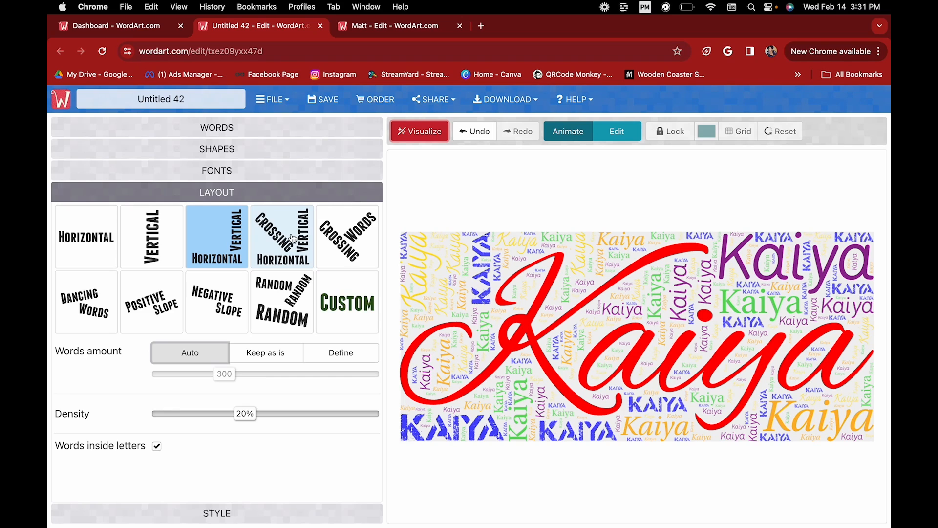
{"action": "left_click", "coordinate": [426, 132]}
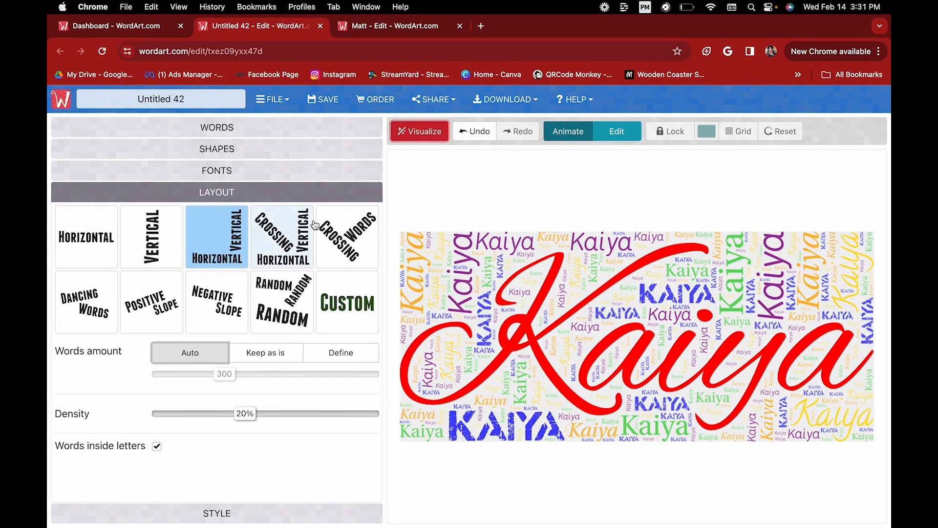
{"action": "left_click", "coordinate": [290, 237]}
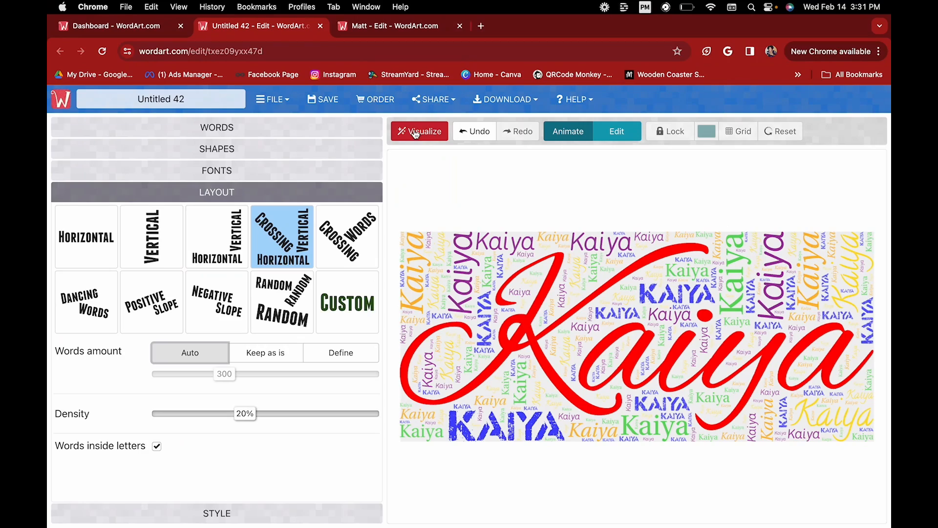
{"action": "left_click", "coordinate": [415, 133]}
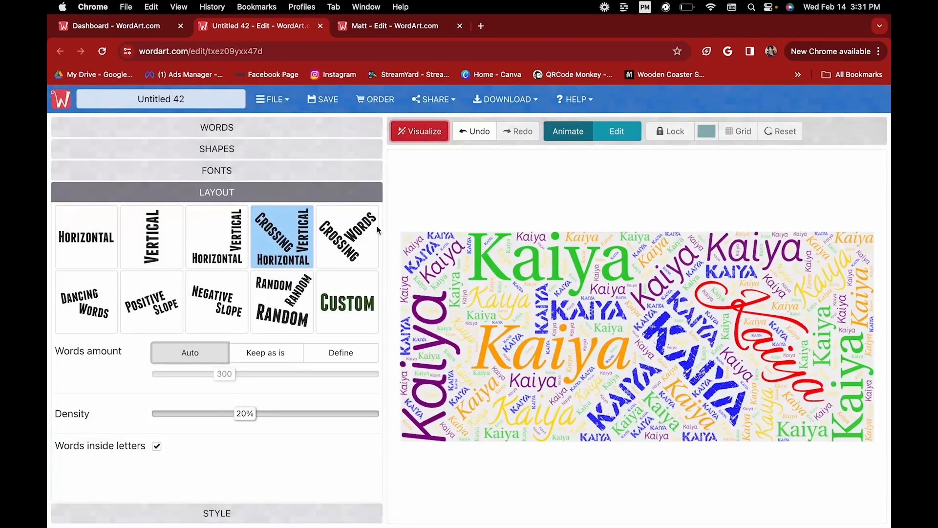
Drop custom angles, try the Random layout, then rebuild with all words Horizontal.
{"action": "left_click", "coordinate": [348, 321]}
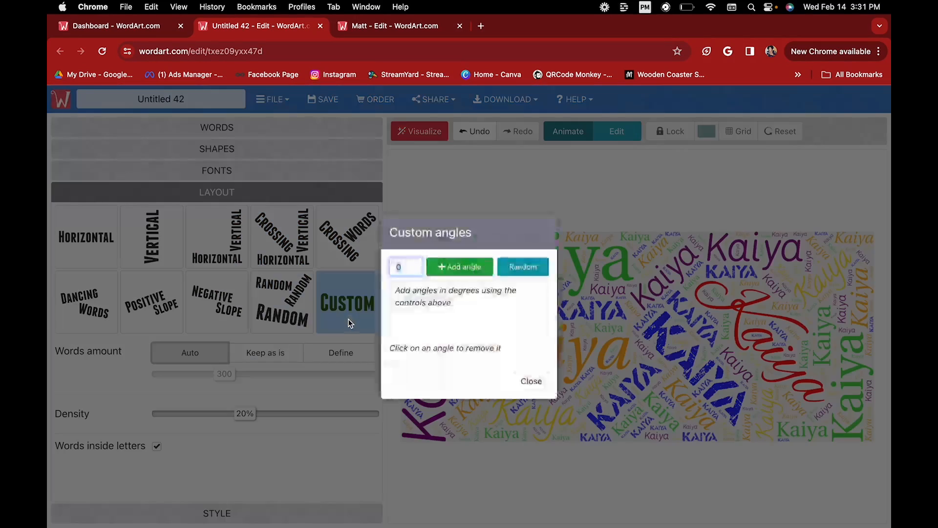
{"action": "left_click", "coordinate": [531, 381]}
{"action": "left_click", "coordinate": [280, 297]}
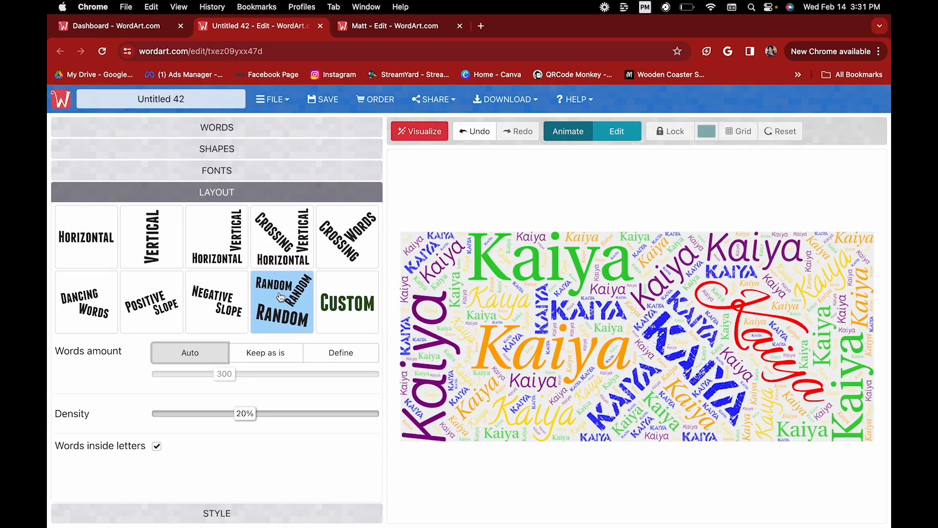
{"action": "left_click", "coordinate": [426, 132]}
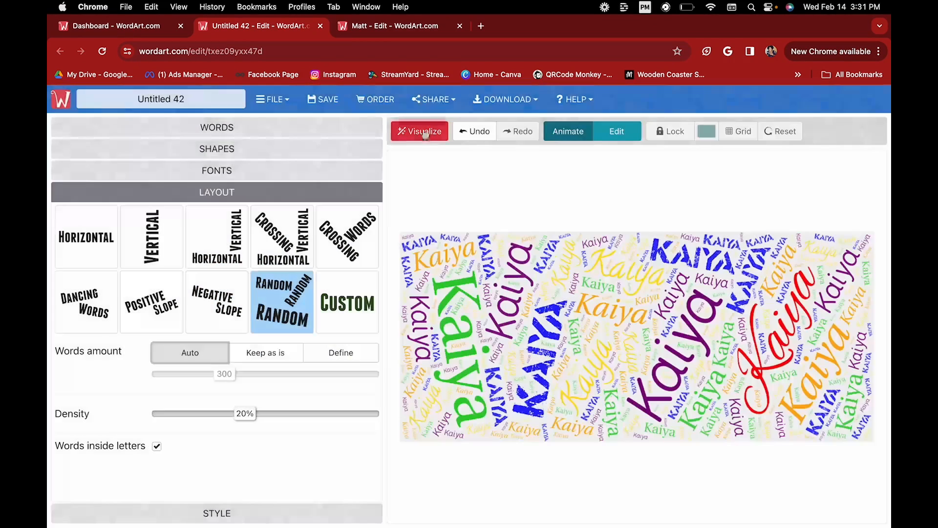
{"action": "left_click", "coordinate": [86, 238]}
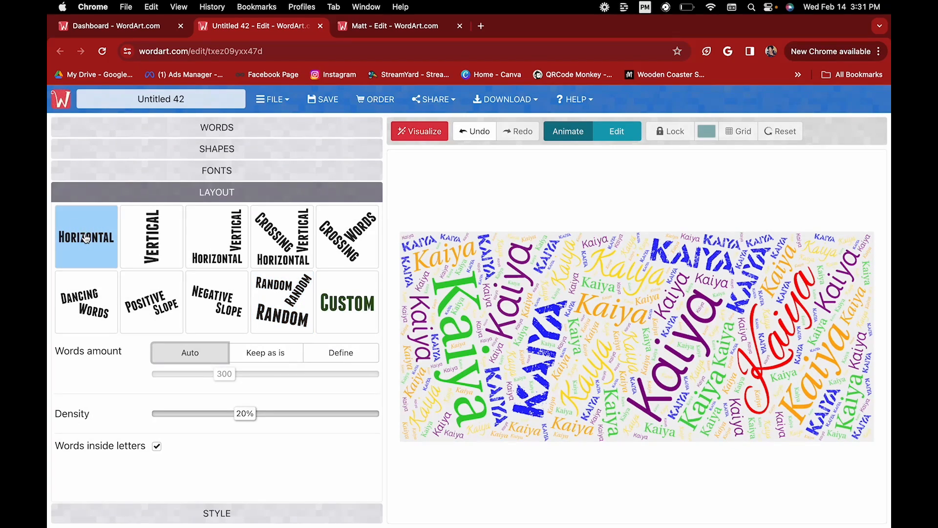
{"action": "left_click", "coordinate": [423, 134]}
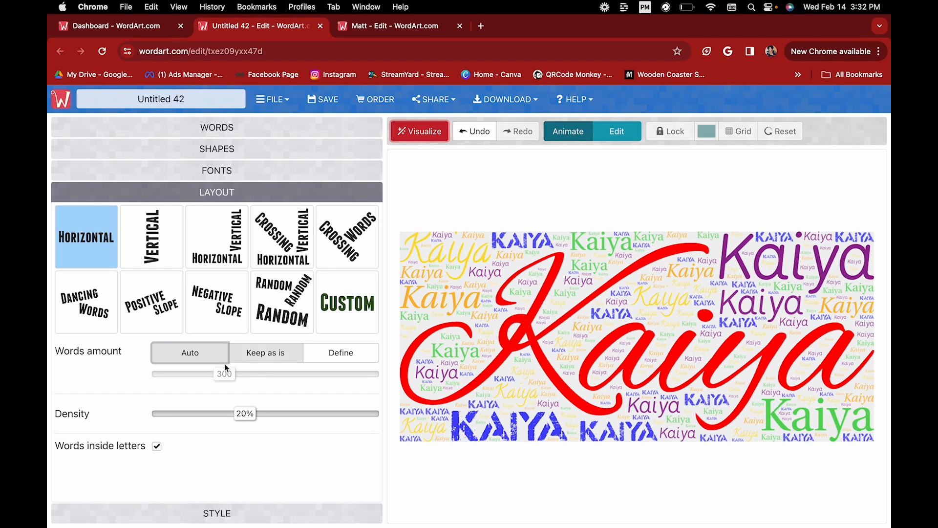
Compare 451 and 594 defined words, then rebuild the cloud at Auto 300 words.
{"action": "left_click", "coordinate": [268, 359]}
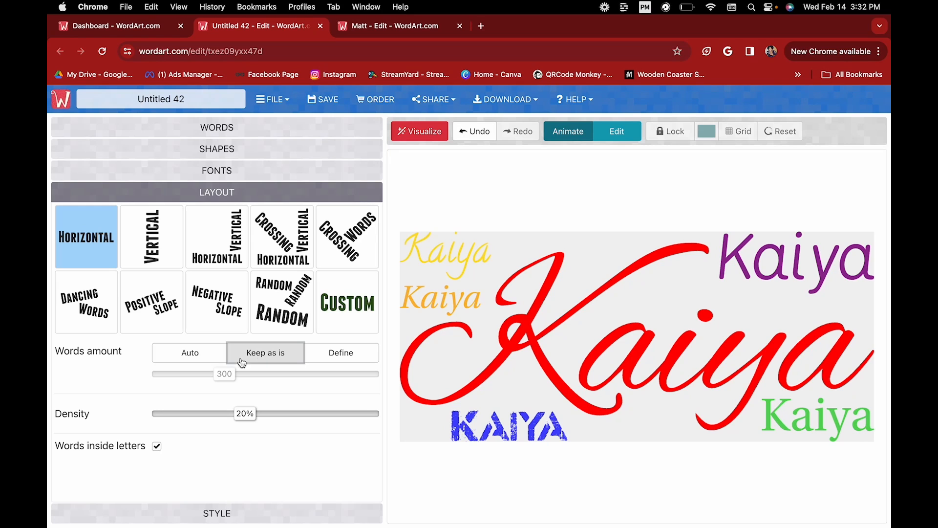
{"action": "left_click", "coordinate": [204, 360]}
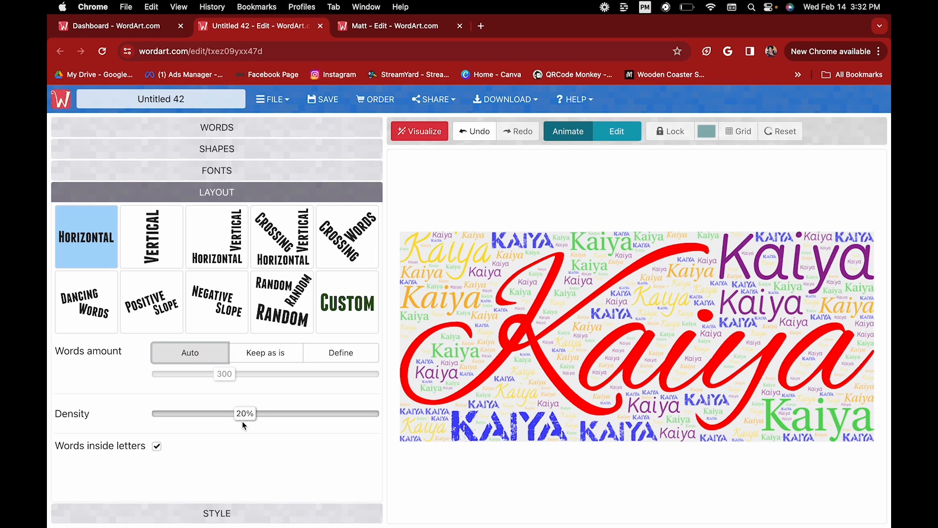
{"action": "left_click", "coordinate": [340, 352]}
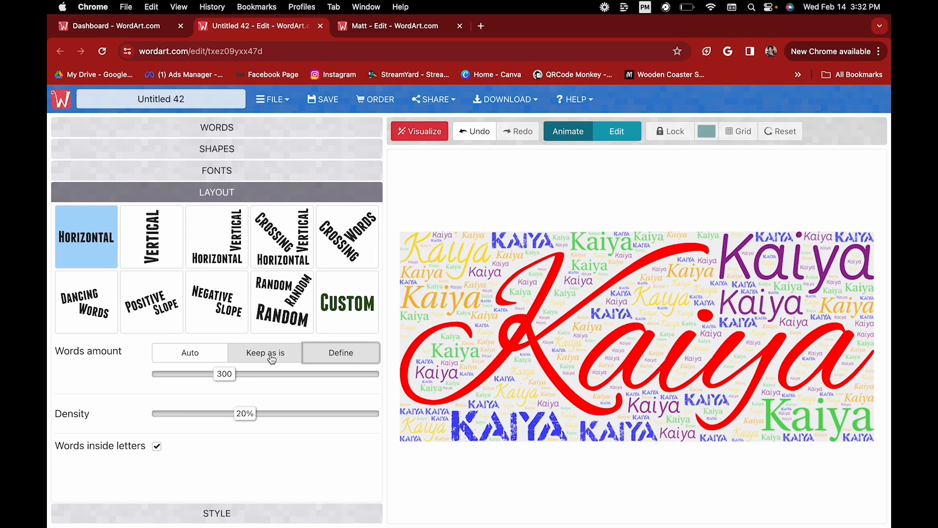
{"action": "left_click_drag", "start_coordinate": [224, 381], "coordinate": [255, 381]}
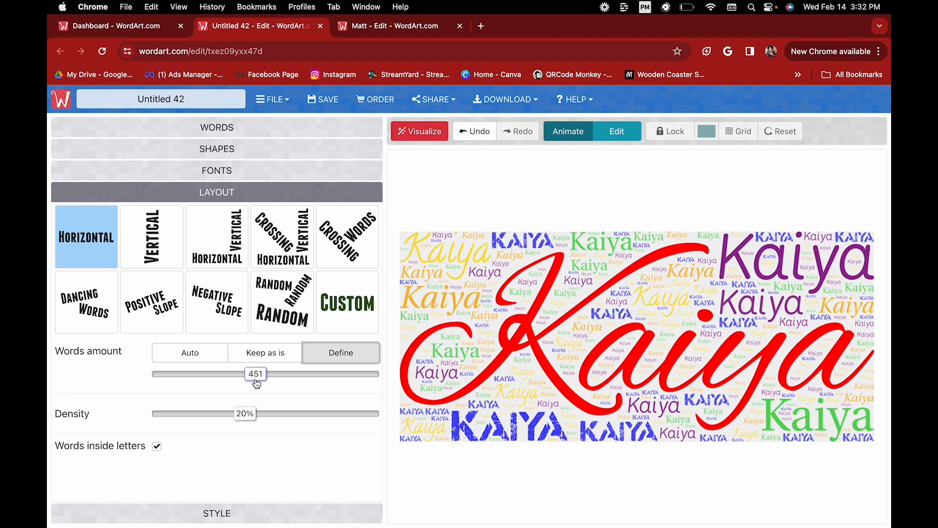
{"action": "left_click", "coordinate": [418, 131]}
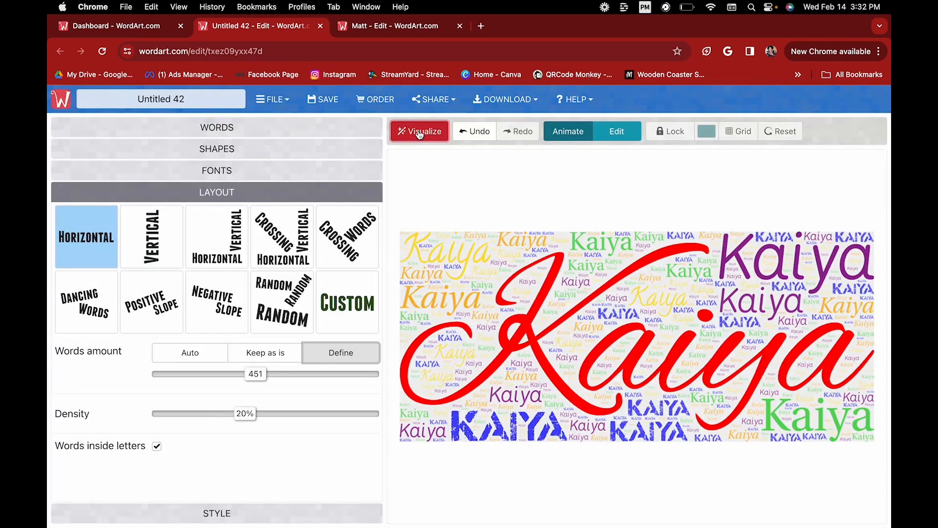
{"action": "left_click_drag", "start_coordinate": [256, 375], "coordinate": [292, 379]}
{"action": "left_click", "coordinate": [415, 131]}
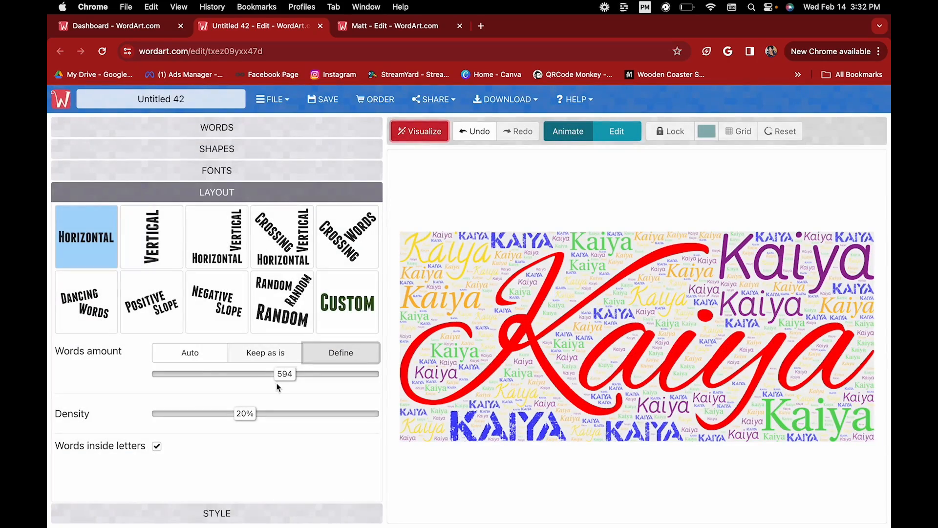
{"action": "left_click", "coordinate": [197, 358]}
{"action": "left_click", "coordinate": [438, 137]}
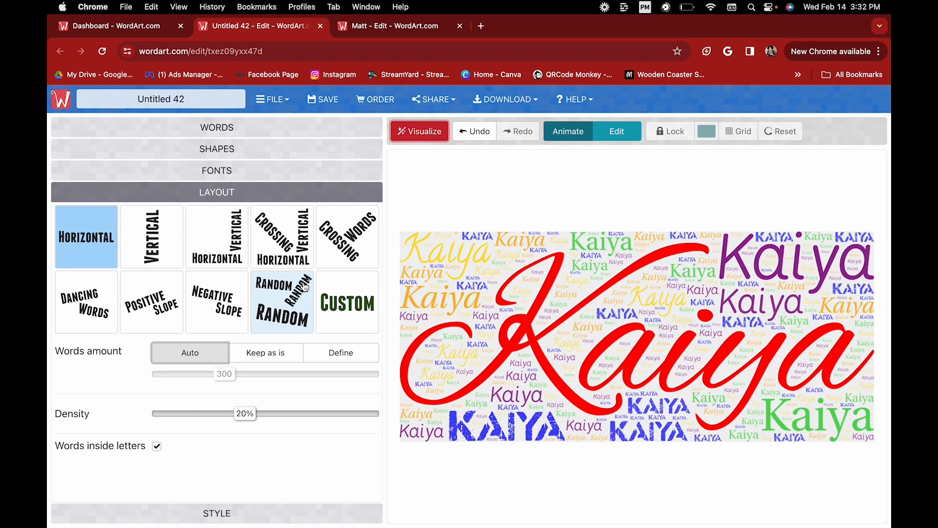
Rebuild the cloud at 12%, 48% and then 28% density to compare.
{"action": "left_click_drag", "start_coordinate": [244, 414], "coordinate": [210, 418]}
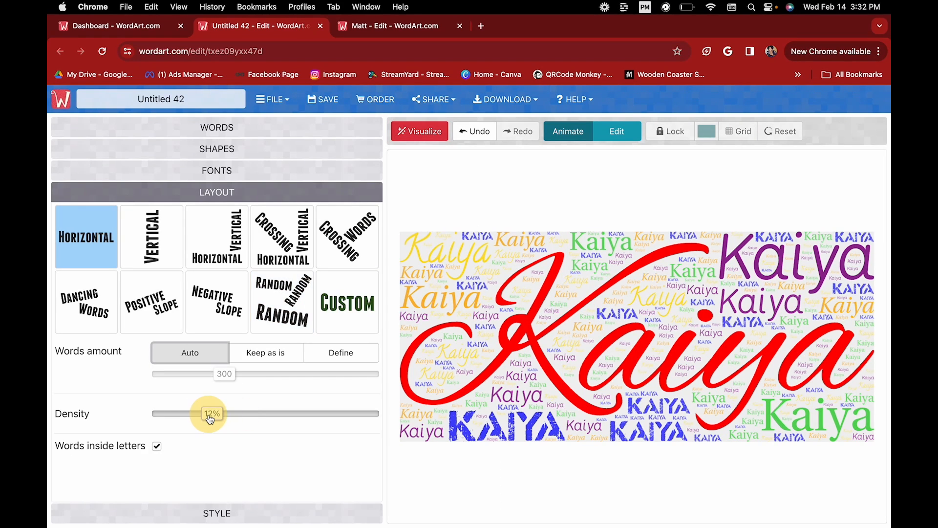
{"action": "left_click", "coordinate": [424, 128]}
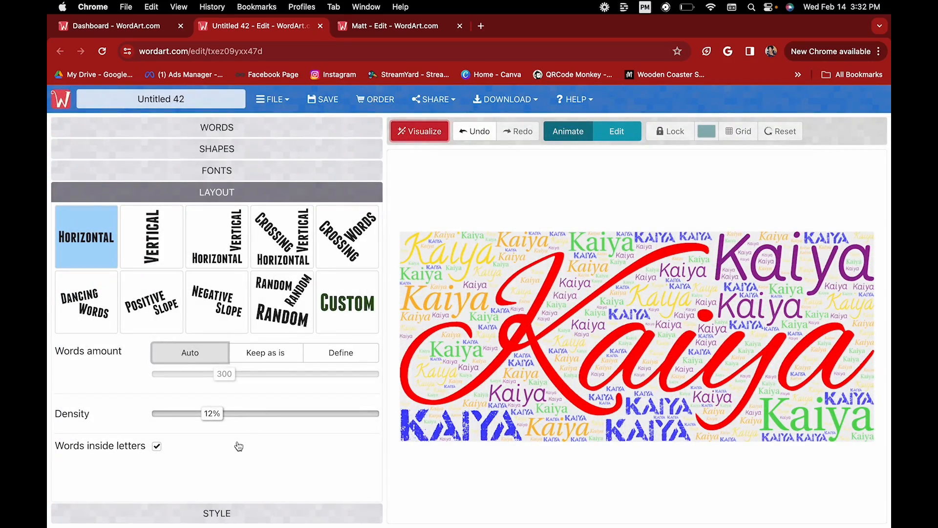
{"action": "left_click_drag", "start_coordinate": [212, 413], "coordinate": [361, 414]}
{"action": "left_click", "coordinate": [407, 138]}
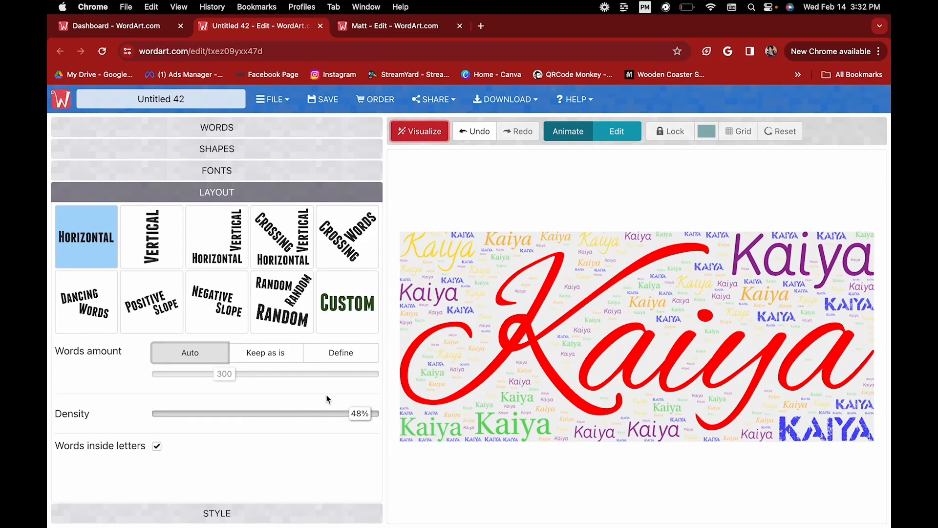
{"action": "left_click_drag", "start_coordinate": [364, 414], "coordinate": [277, 414]}
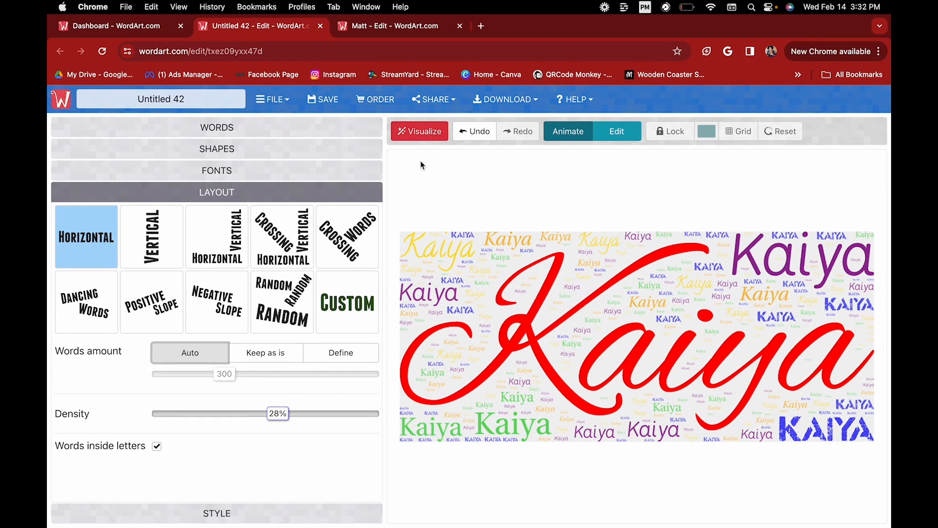
{"action": "left_click", "coordinate": [423, 133]}
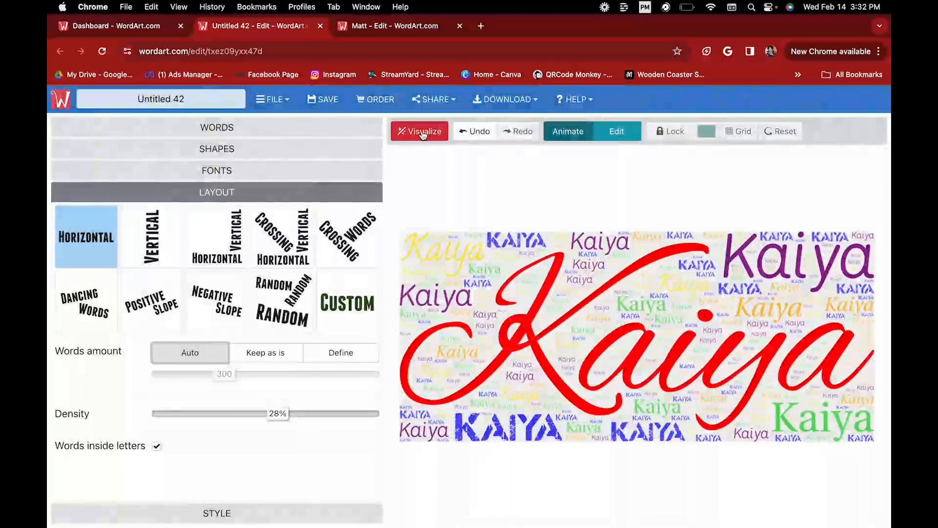
Lower density through 14% down to 4%, rebuild, and turn on Words inside letters.
{"action": "left_click_drag", "start_coordinate": [277, 414], "coordinate": [222, 416]}
{"action": "left_click", "coordinate": [433, 136]}
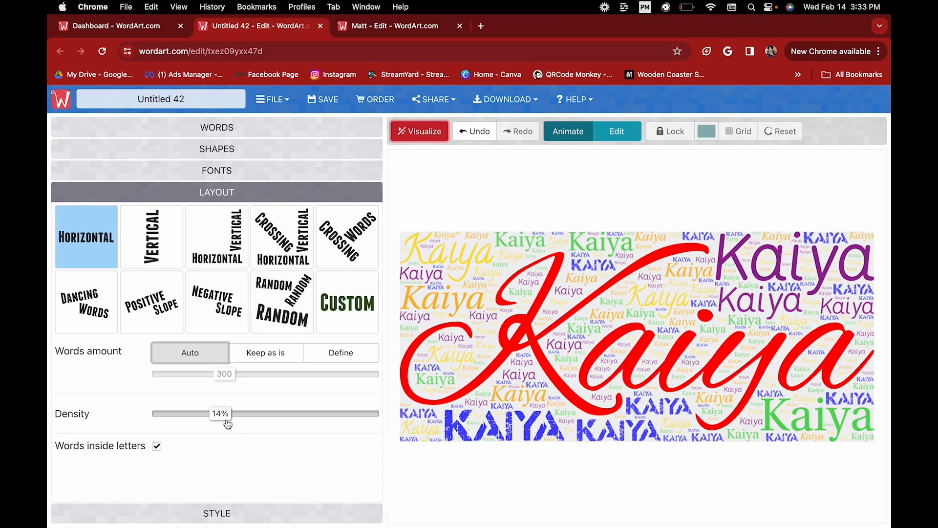
{"action": "left_click_drag", "start_coordinate": [224, 415], "coordinate": [204, 422]}
{"action": "left_click", "coordinate": [413, 129]}
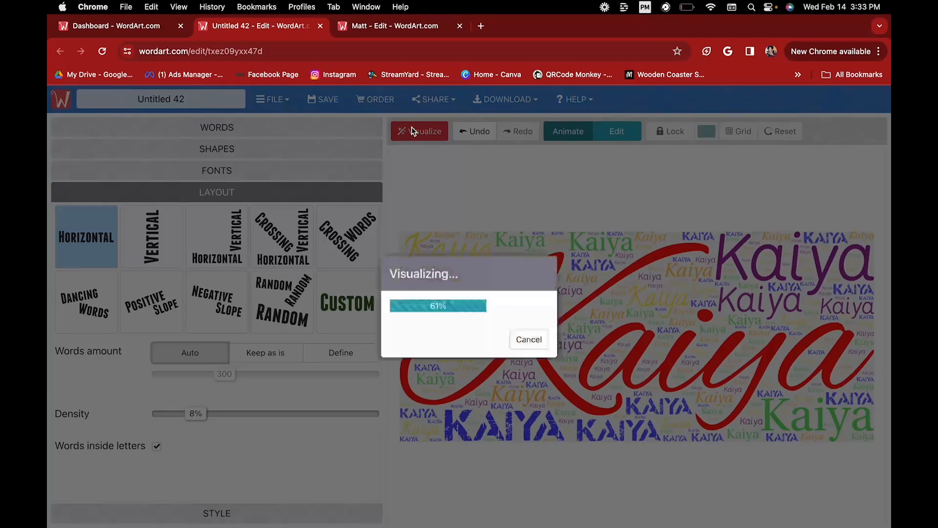
{"action": "left_click_drag", "start_coordinate": [192, 413], "coordinate": [179, 413]}
{"action": "left_click", "coordinate": [412, 130]}
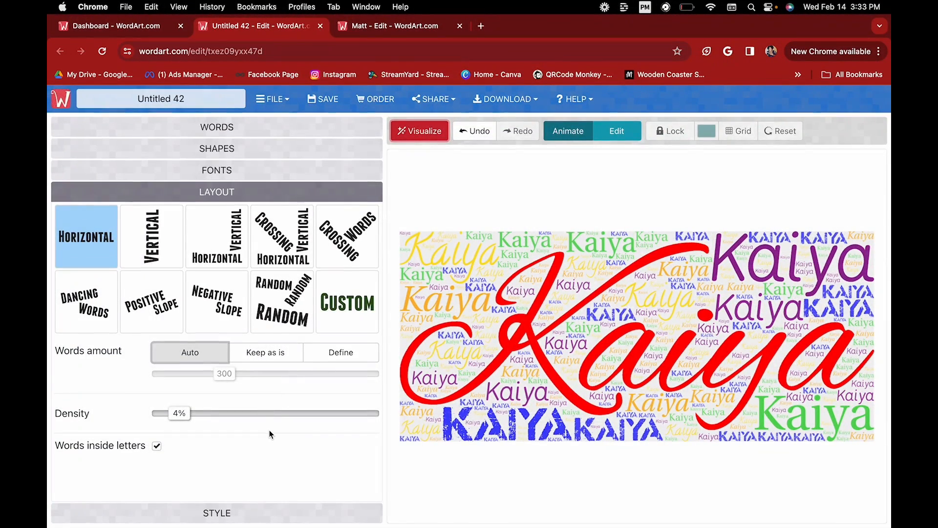
{"action": "left_click", "coordinate": [158, 447]}
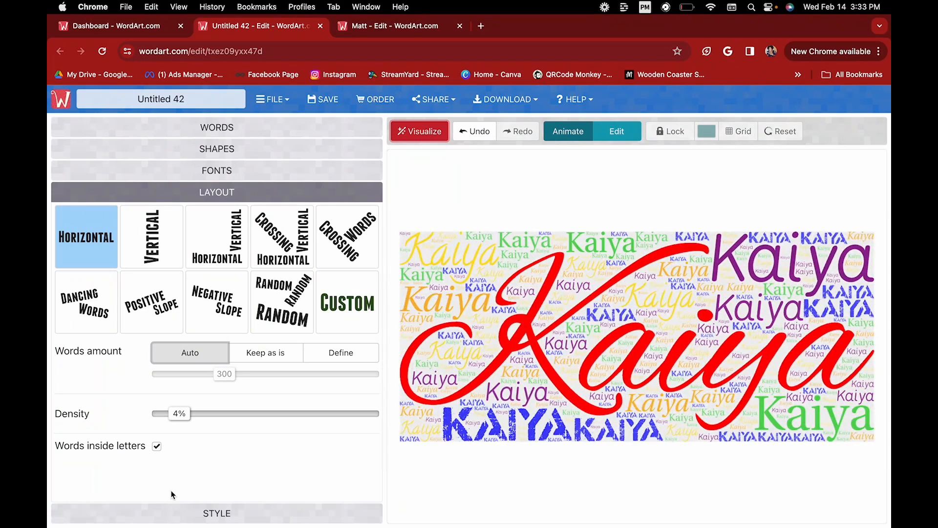
{"action": "left_click", "coordinate": [156, 446]}
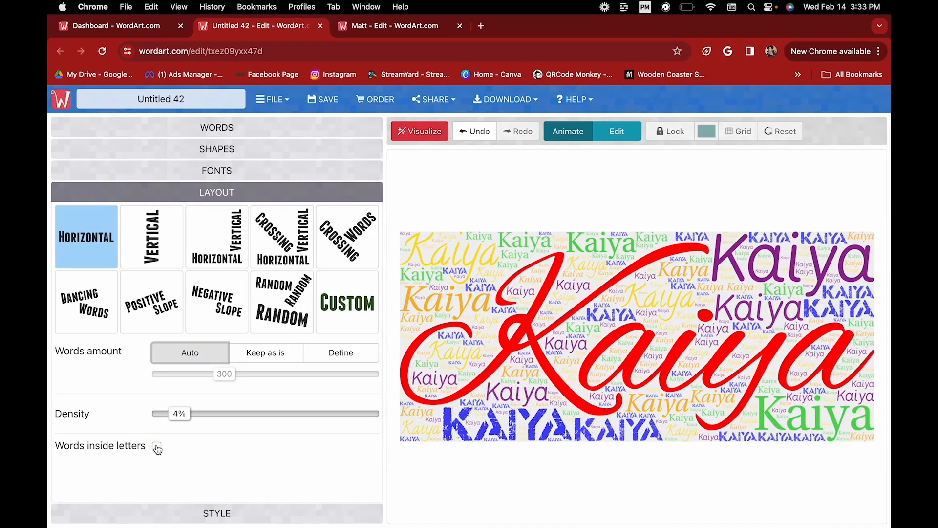
{"action": "left_click", "coordinate": [422, 130]}
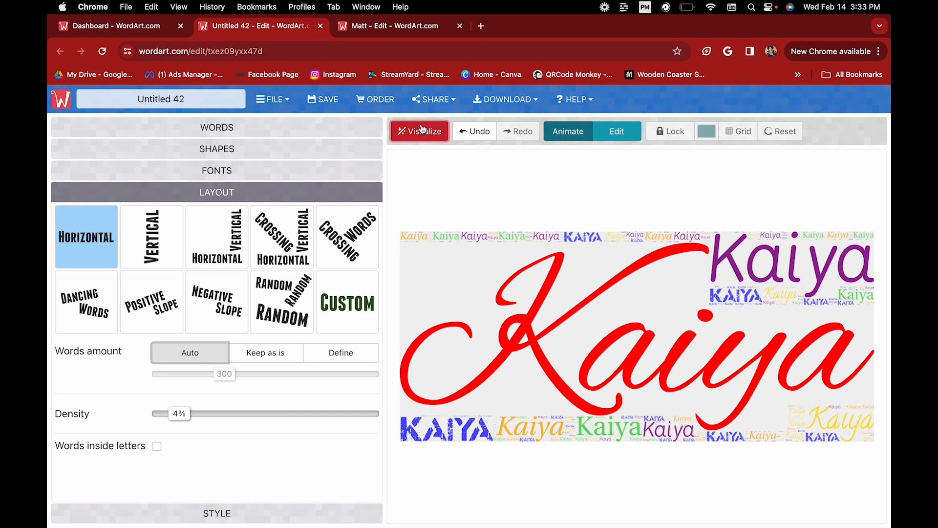
{"action": "left_click", "coordinate": [157, 446]}
{"action": "left_click", "coordinate": [415, 129]}
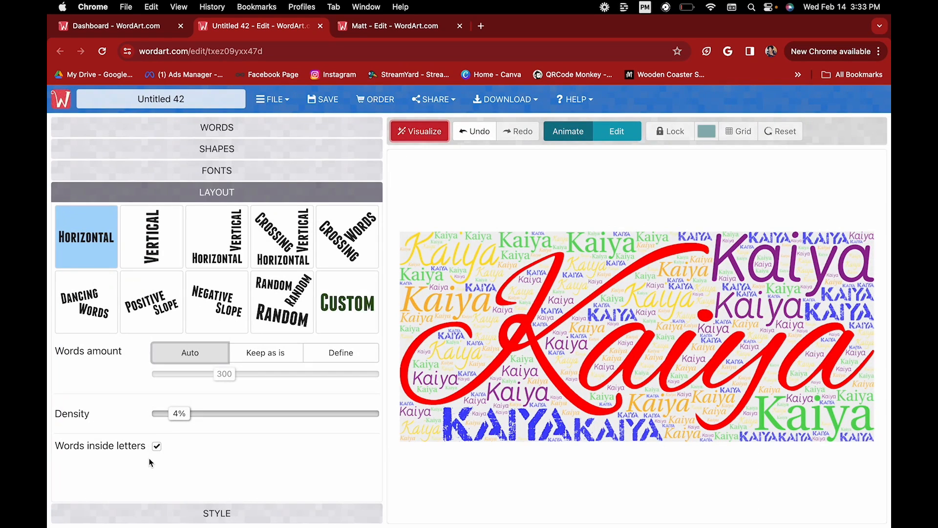
Set word Colors to Palette, cancel adding a colour, and open the Background color picker.
{"action": "left_click", "coordinate": [205, 514]}
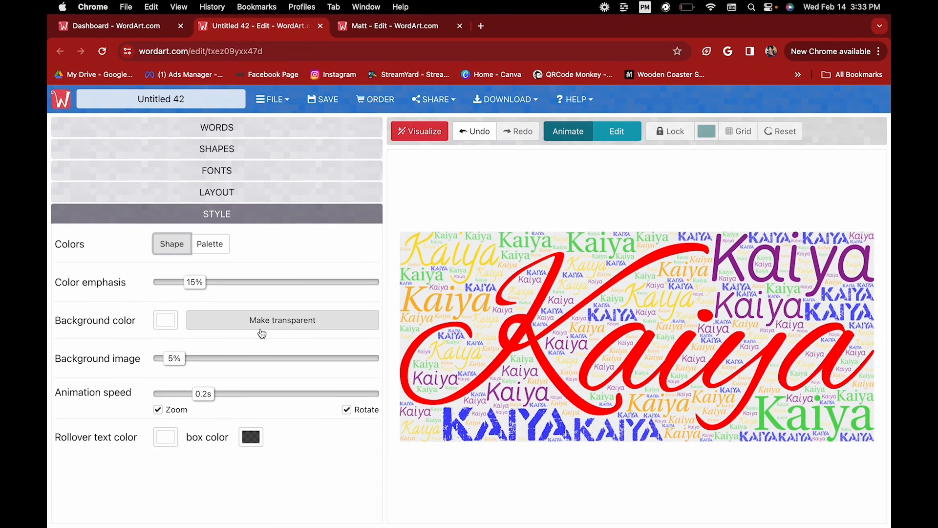
{"action": "left_click", "coordinate": [221, 246]}
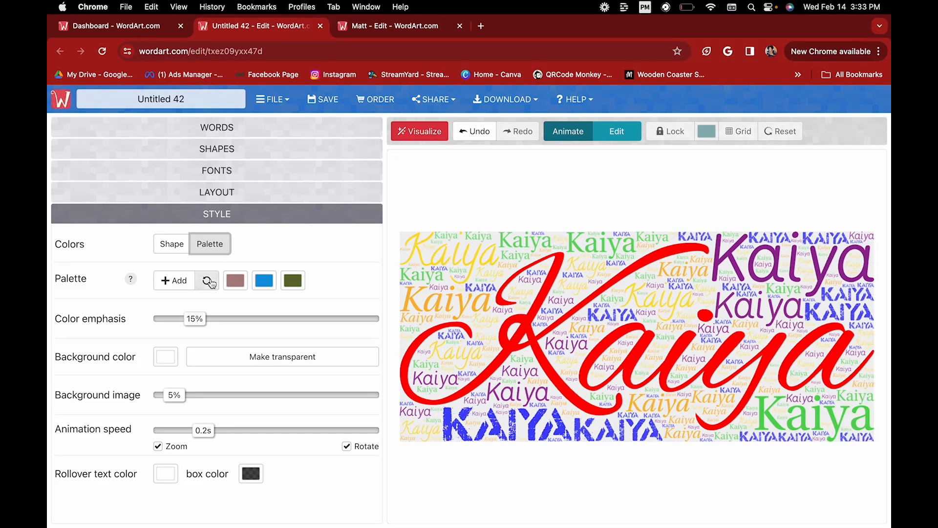
{"action": "left_click", "coordinate": [182, 285]}
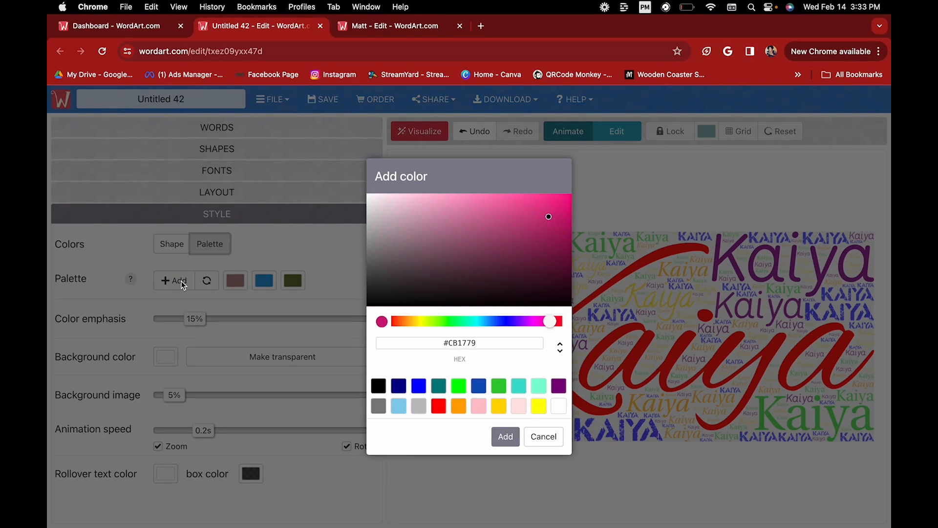
{"action": "left_click", "coordinate": [543, 437]}
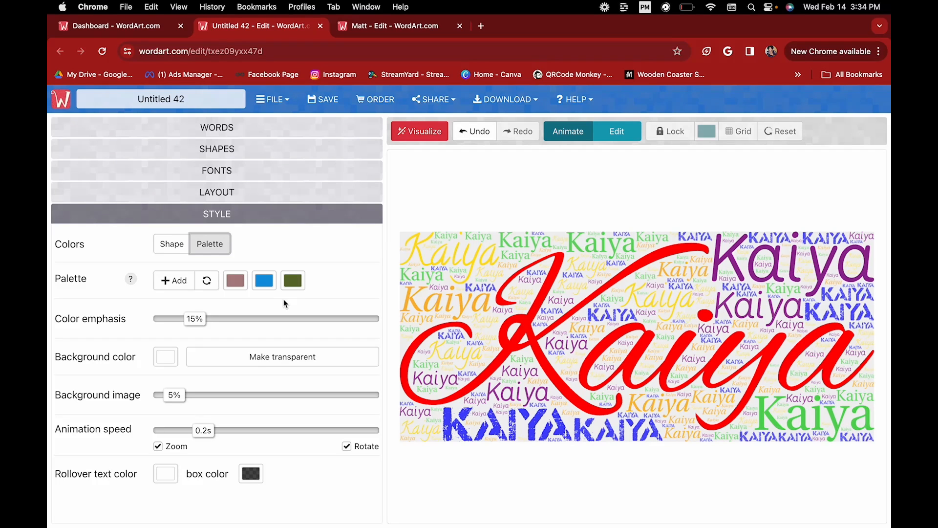
{"action": "left_click", "coordinate": [166, 364]}
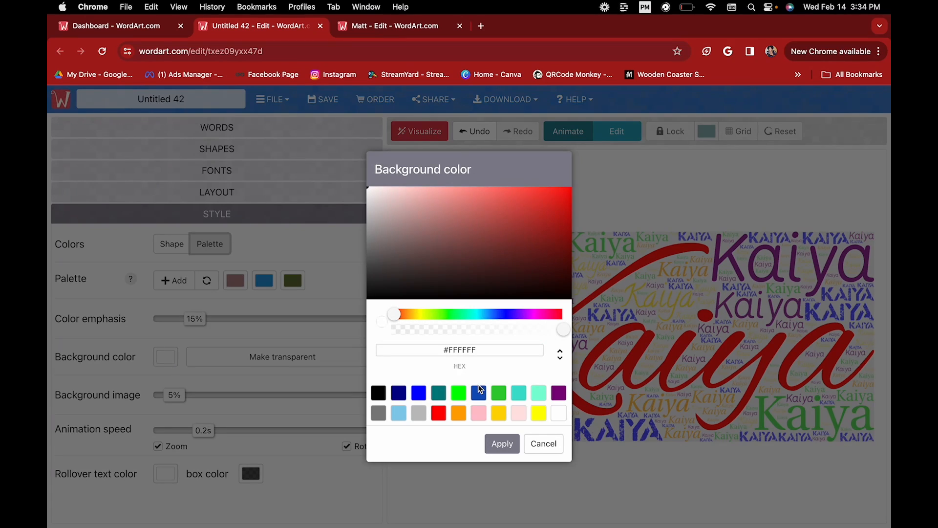
Keep the white background, rebuild the cloud, and make the background transparent.
{"action": "left_click", "coordinate": [499, 442]}
{"action": "left_click", "coordinate": [431, 133]}
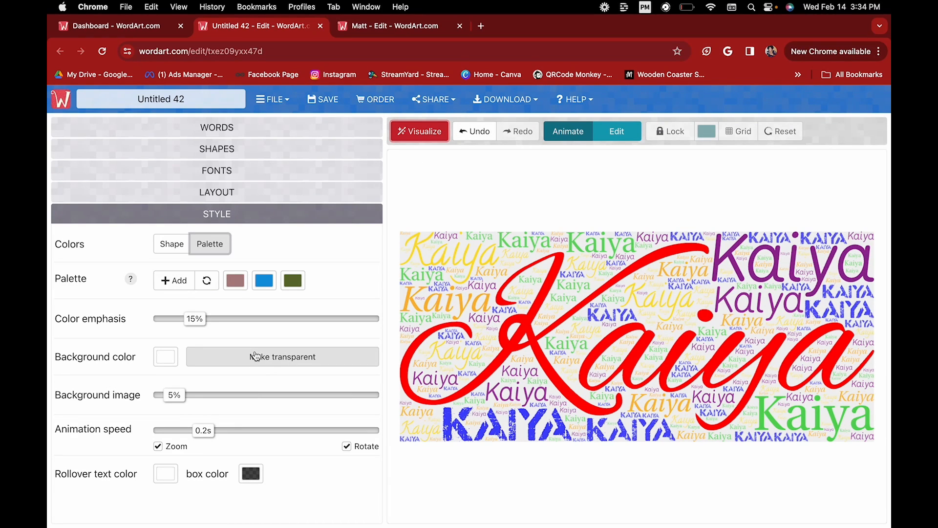
{"action": "left_click", "coordinate": [255, 355]}
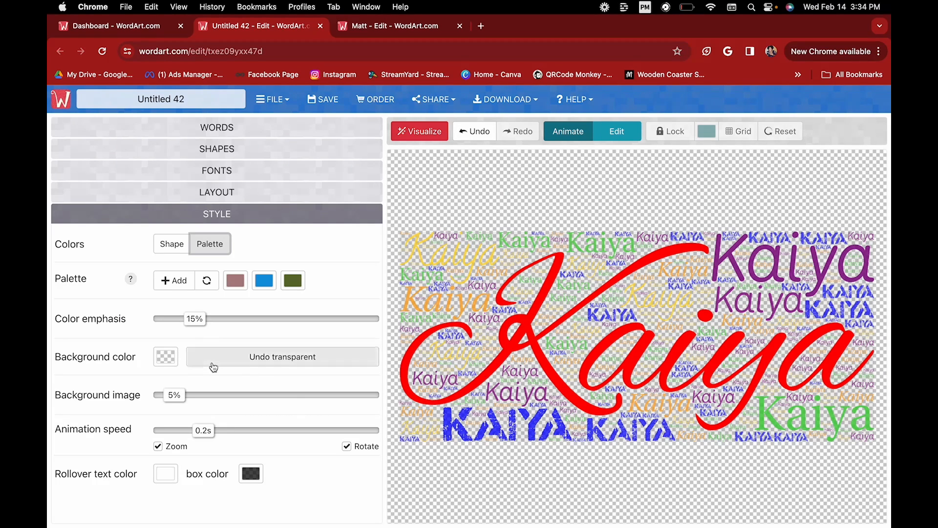
Apply a silver grey background, regenerate the layout, then make it transparent again.
{"action": "left_click", "coordinate": [165, 361]}
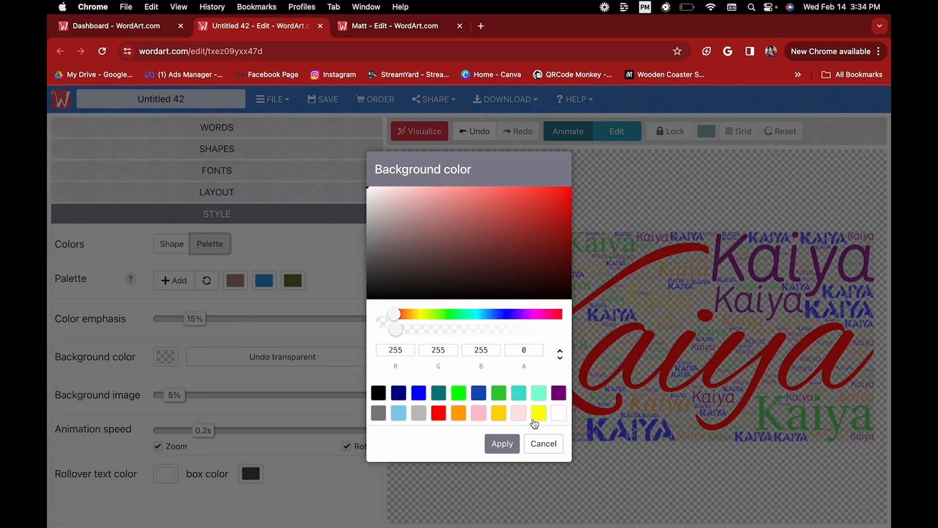
{"action": "left_click", "coordinate": [420, 413]}
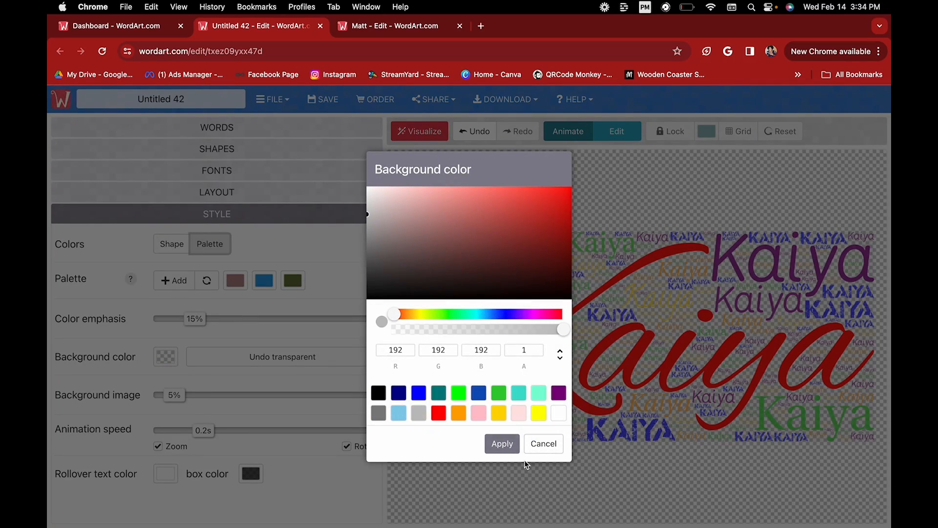
{"action": "left_click", "coordinate": [501, 443]}
{"action": "left_click", "coordinate": [426, 138]}
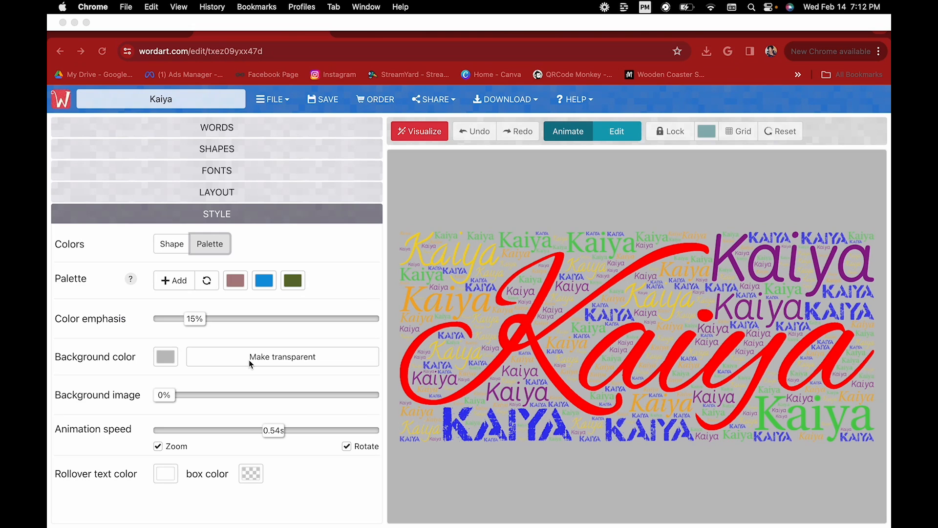
{"action": "left_click", "coordinate": [250, 354]}
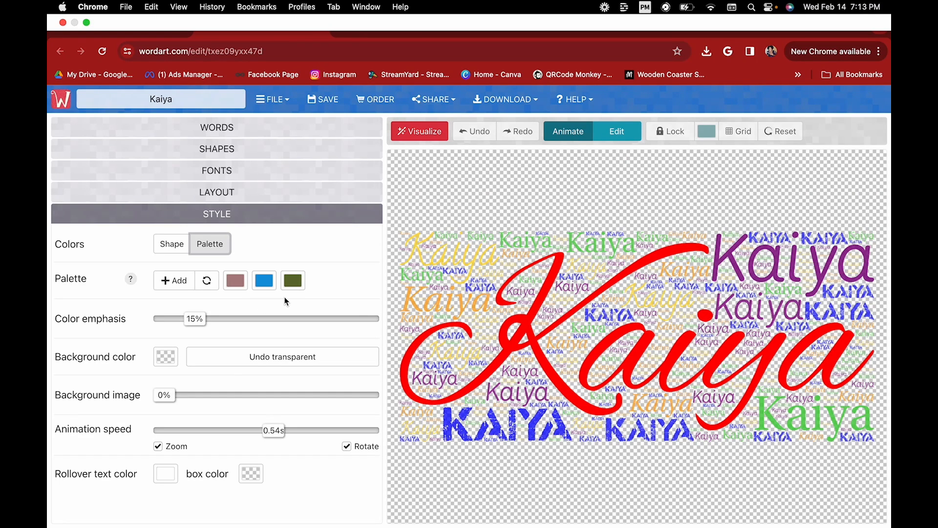
Review the word list, the shape gallery and the available fonts.
{"action": "left_click", "coordinate": [242, 128]}
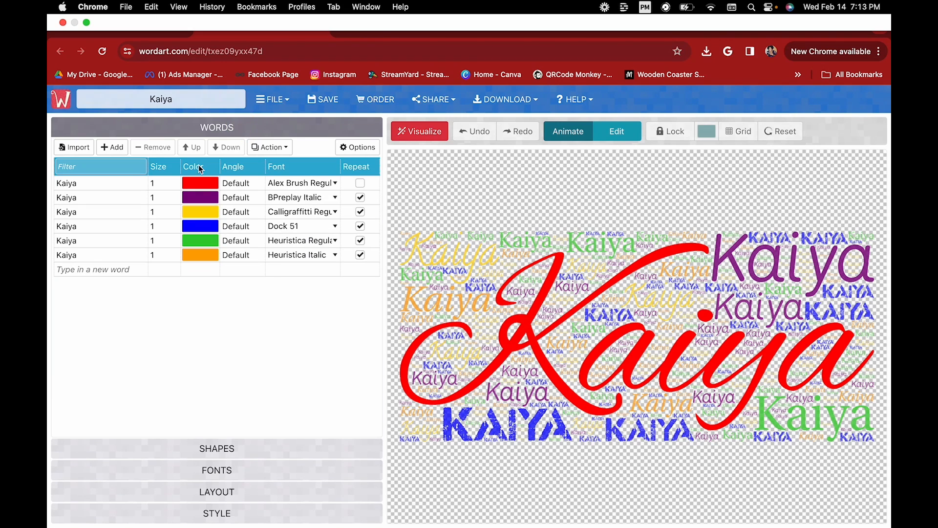
{"action": "left_click", "coordinate": [202, 449]}
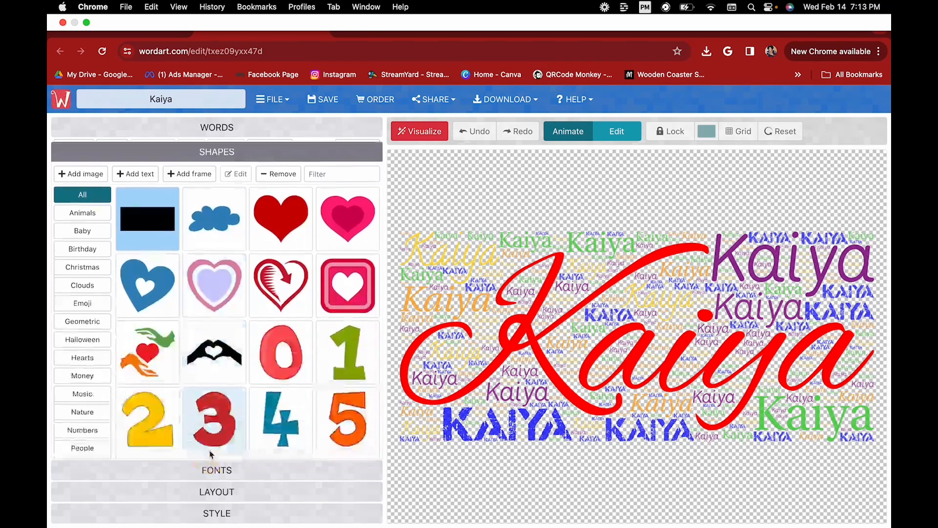
{"action": "left_click", "coordinate": [225, 471]}
{"action": "scroll", "coordinate": [164, 262], "scroll_direction": "down", "scroll_amount": 15}
{"action": "scroll", "coordinate": [163, 262], "scroll_direction": "up", "scroll_amount": 15}
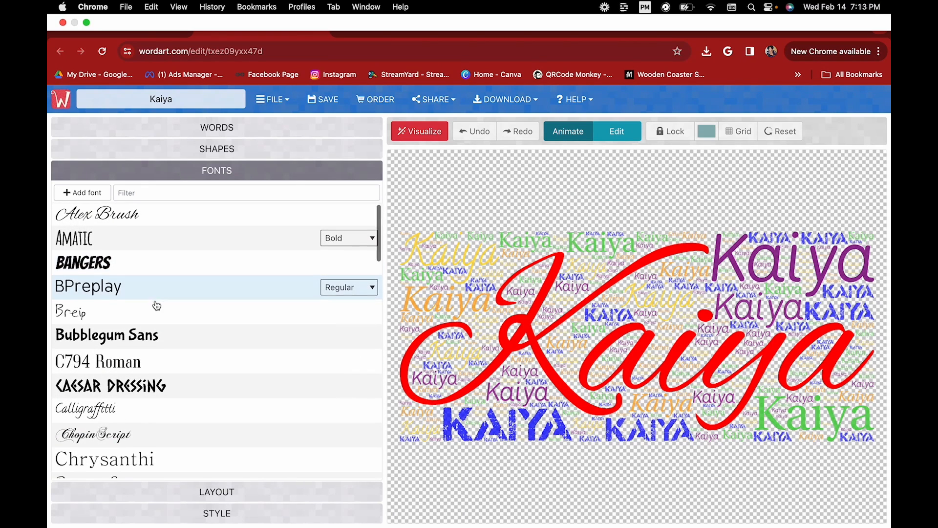
{"action": "scroll", "coordinate": [155, 305], "scroll_direction": "down", "scroll_amount": 5}
{"action": "scroll", "coordinate": [156, 305], "scroll_direction": "down", "scroll_amount": 5}
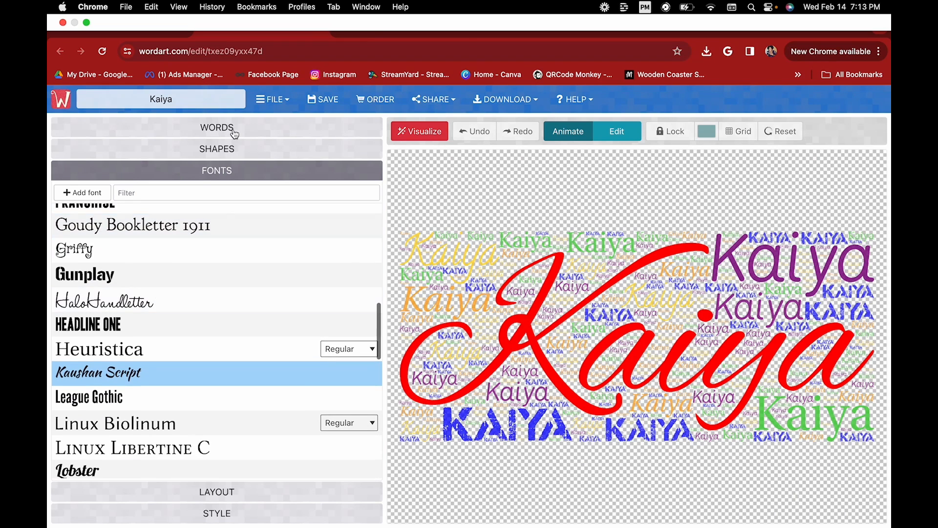
Inspect the first word's font choices without changing them, then return to the font list.
{"action": "left_click", "coordinate": [230, 127]}
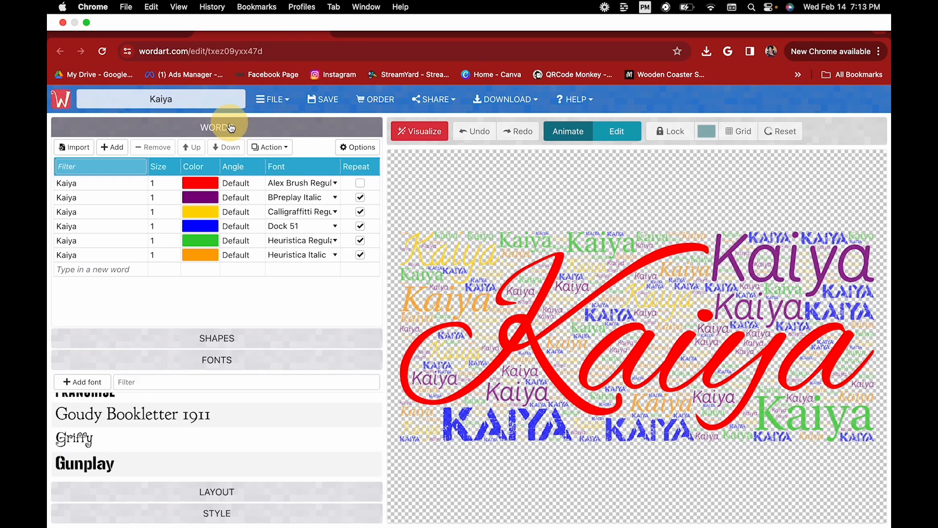
{"action": "left_click", "coordinate": [329, 184]}
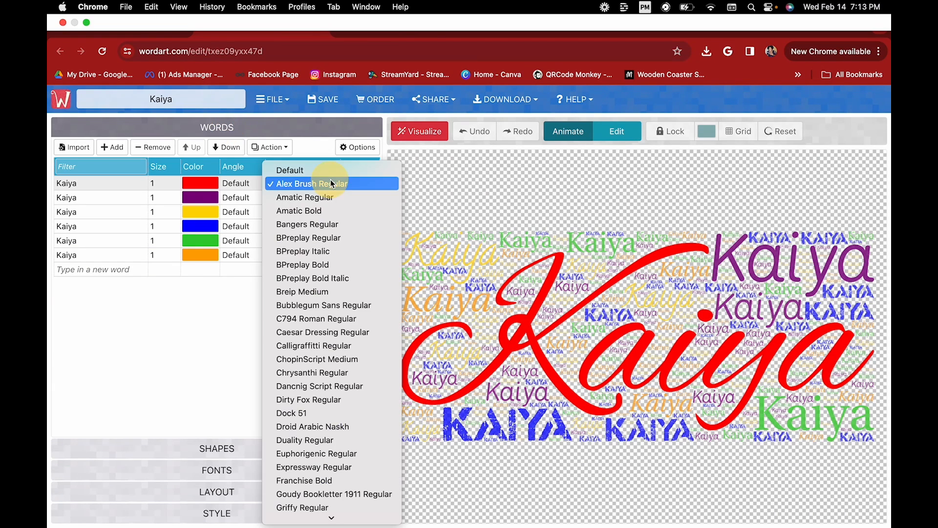
{"action": "scroll", "coordinate": [315, 323], "scroll_direction": "down", "scroll_amount": 15}
{"action": "scroll", "coordinate": [315, 325], "scroll_direction": "up", "scroll_amount": 15}
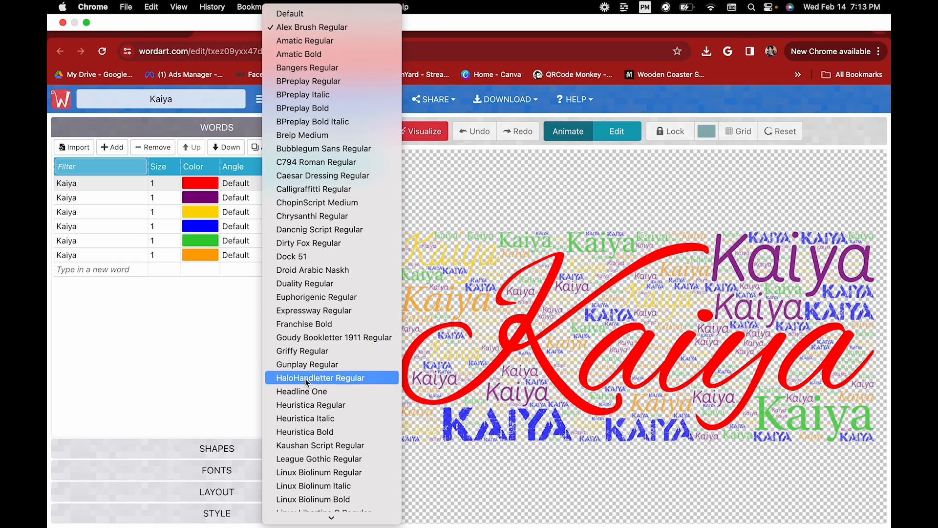
{"action": "left_click", "coordinate": [200, 372]}
{"action": "left_click", "coordinate": [219, 477]}
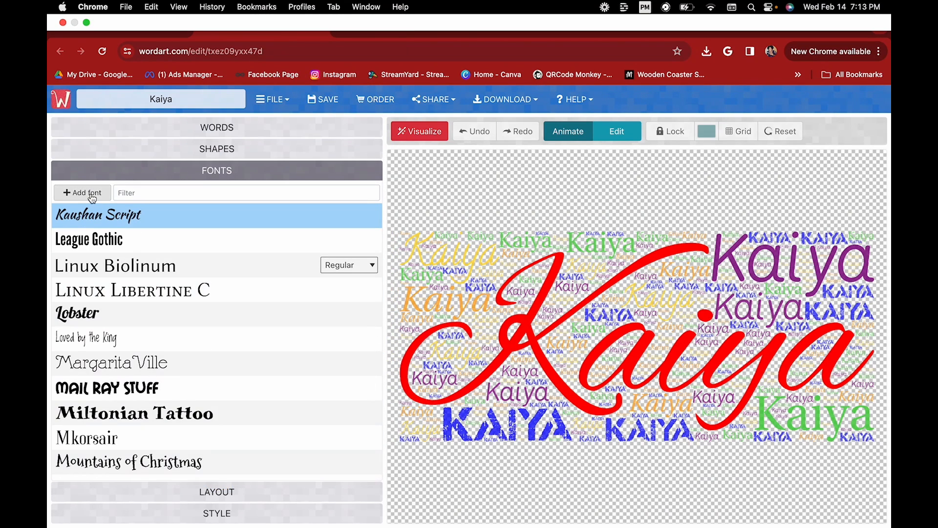
Cancel adding a custom font file, scroll the font list, and return to Layout settings.
{"action": "left_click", "coordinate": [79, 198]}
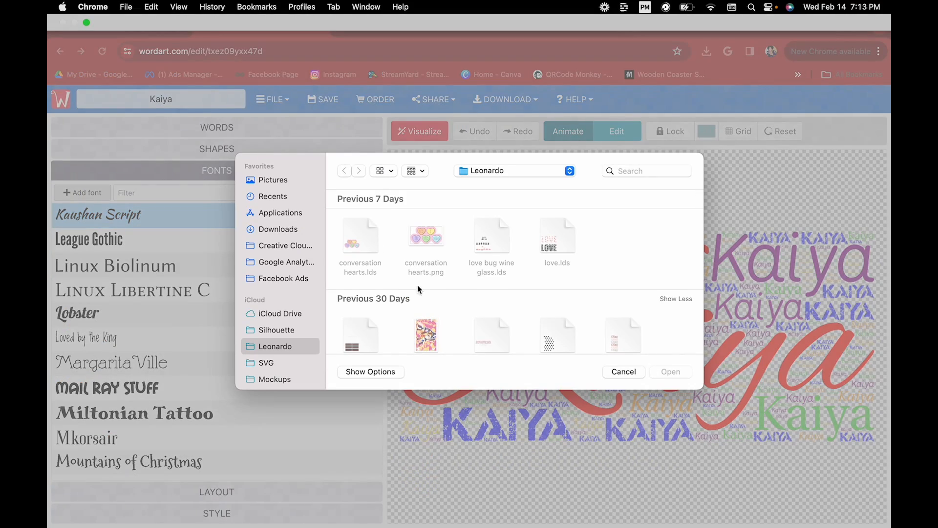
{"action": "left_click", "coordinate": [622, 370]}
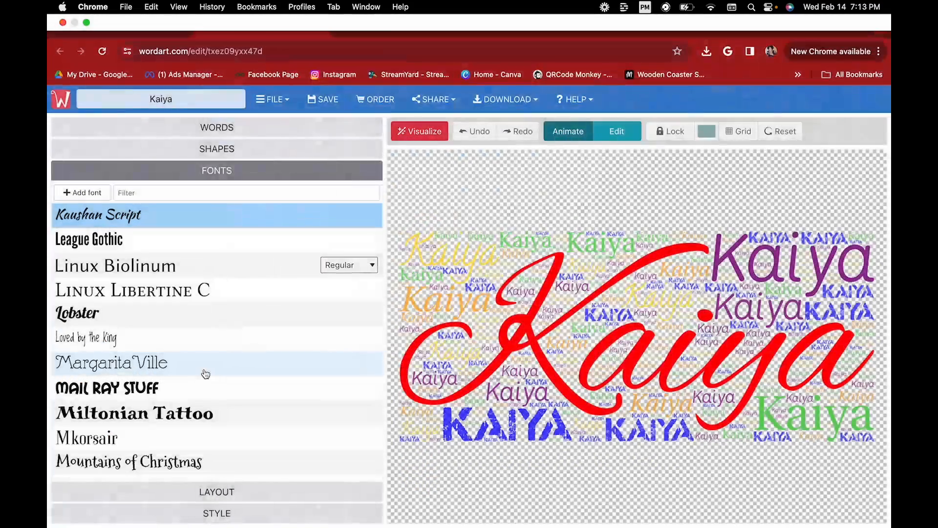
{"action": "scroll", "coordinate": [205, 373], "scroll_direction": "down", "scroll_amount": 3}
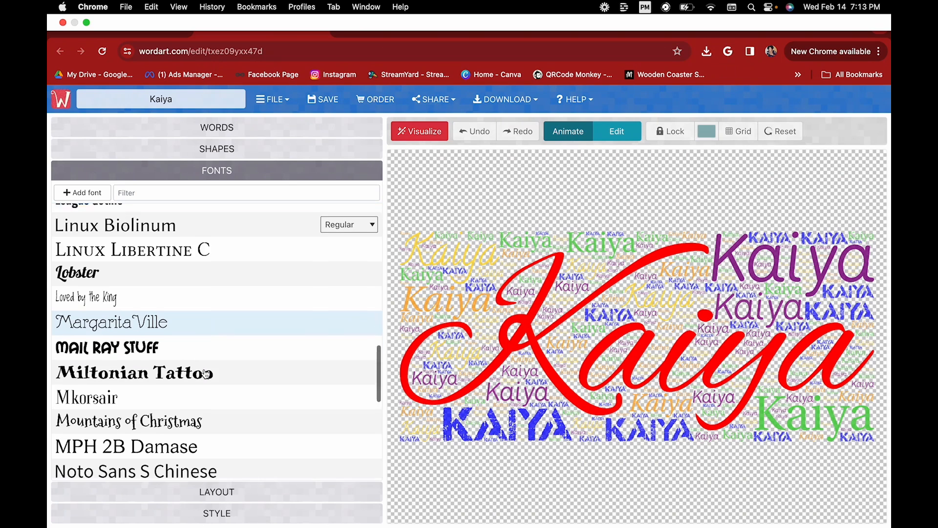
{"action": "left_click", "coordinate": [239, 491]}
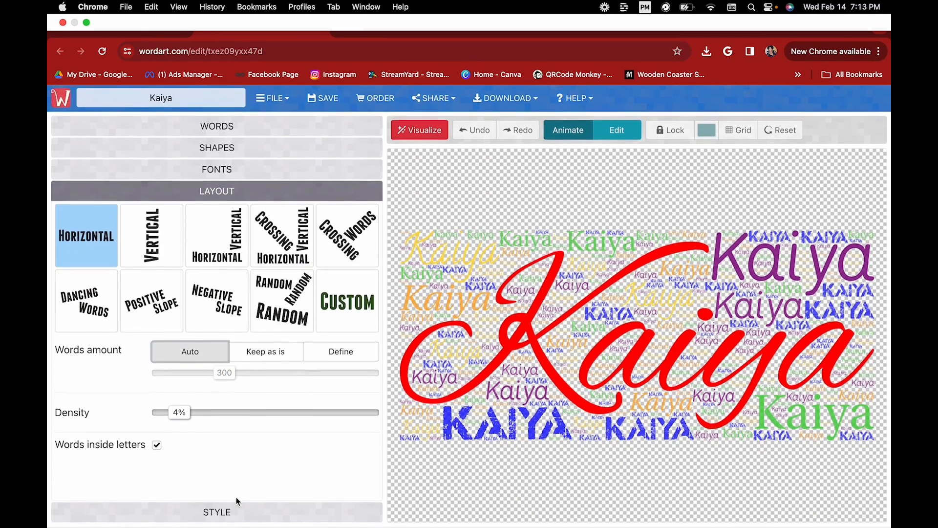
Rename the artwork from Untitled 42 to 'Kaiya', save it, and close the confirmation.
{"action": "left_click", "coordinate": [237, 510]}
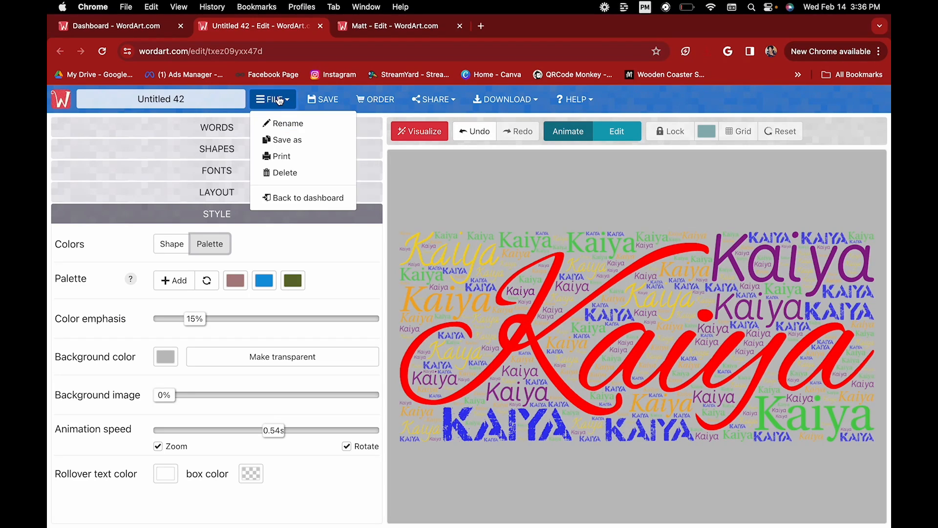
{"action": "left_click", "coordinate": [329, 100]}
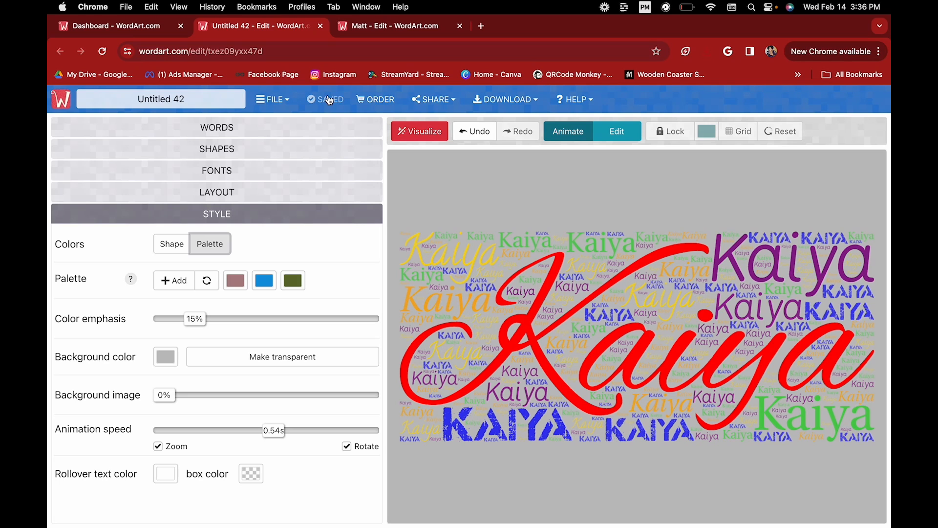
{"action": "left_click_drag", "start_coordinate": [220, 99], "coordinate": [94, 99]}
{"action": "type", "text": "Kaiya"}
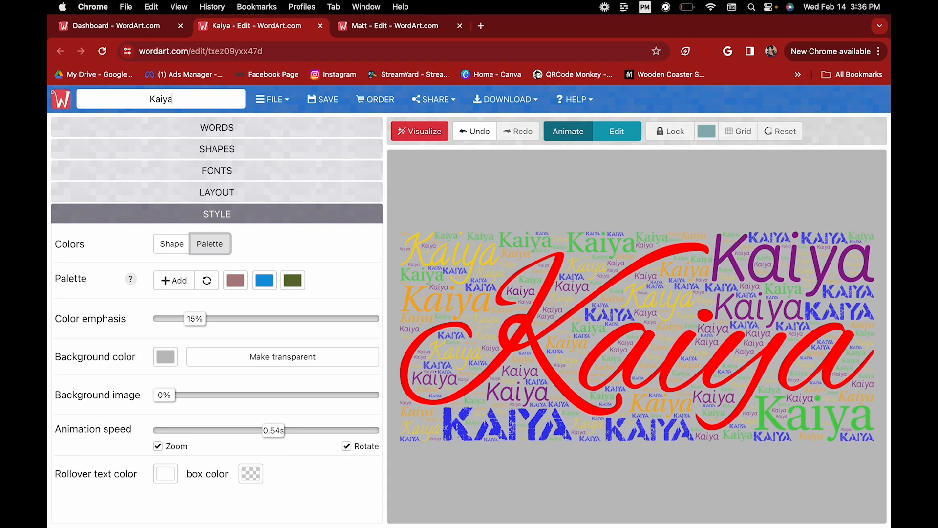
{"action": "left_click", "coordinate": [330, 107]}
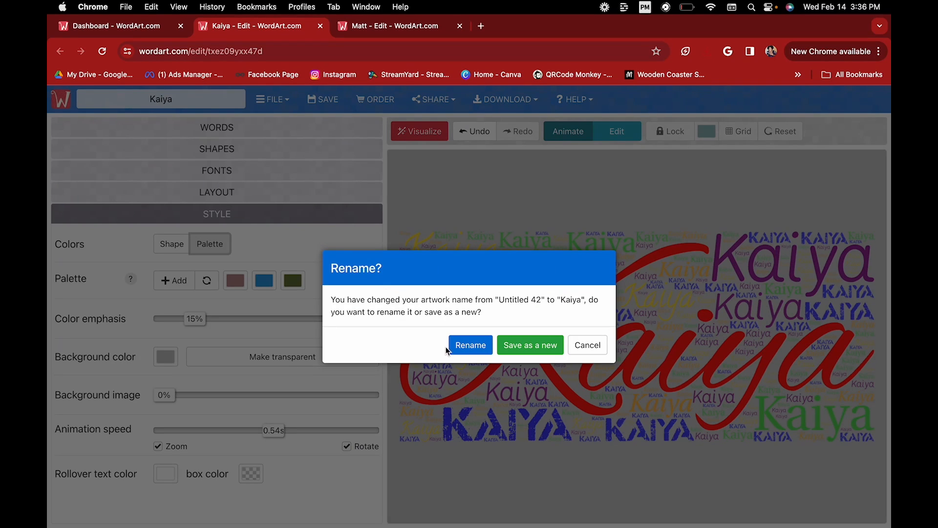
{"action": "left_click", "coordinate": [451, 344]}
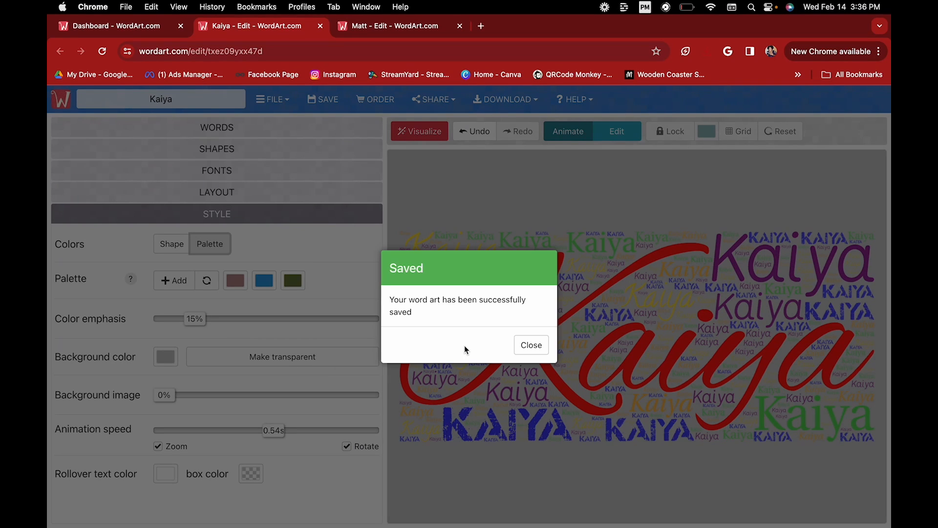
{"action": "left_click", "coordinate": [532, 347]}
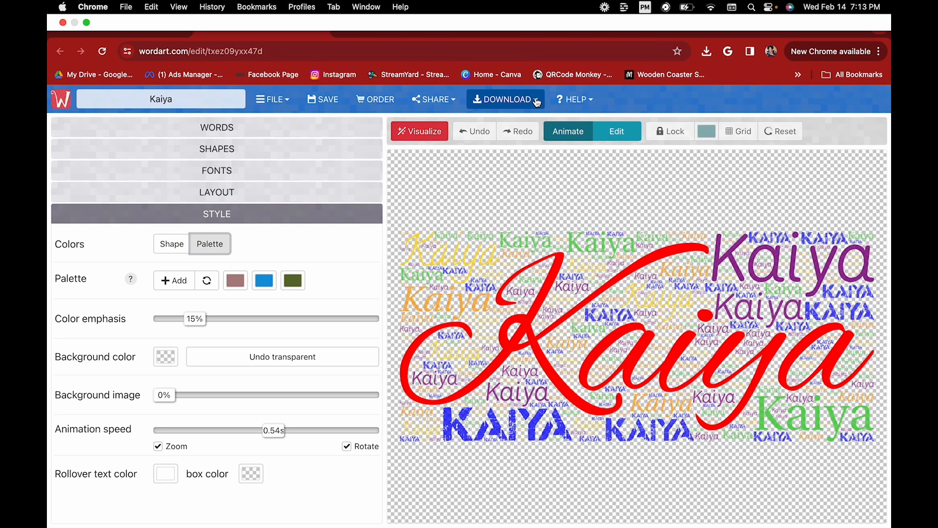
Open the download choices, compare HQ pack prices from $4.99, and return to the editor.
{"action": "left_click", "coordinate": [537, 101]}
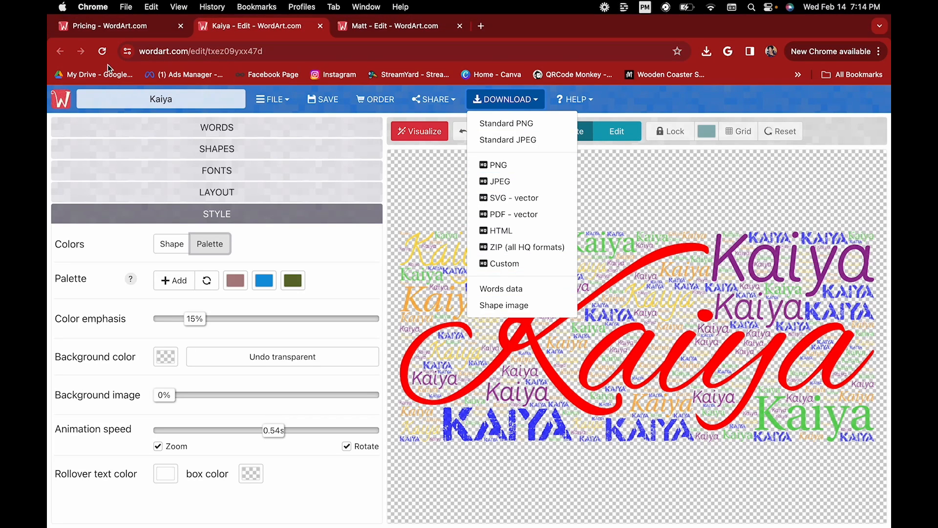
{"action": "left_click", "coordinate": [122, 26]}
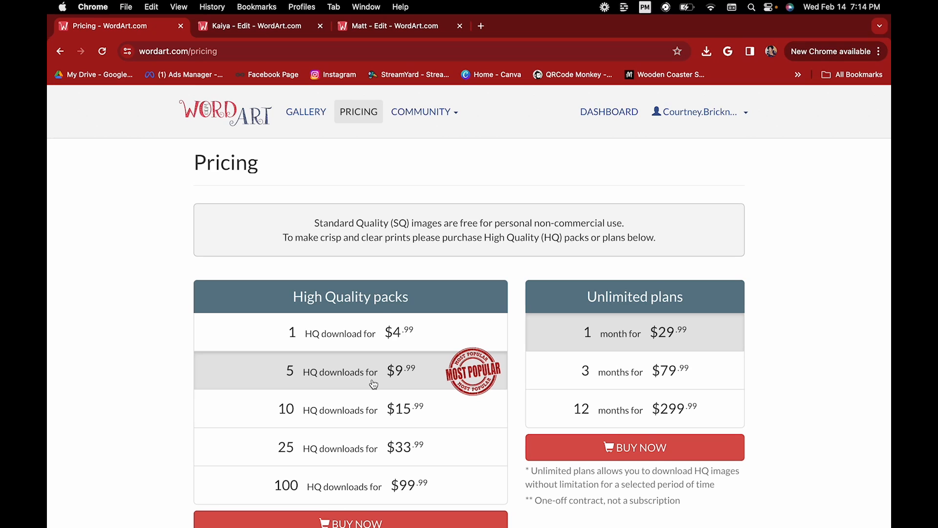
{"action": "scroll", "coordinate": [376, 383], "scroll_direction": "down", "scroll_amount": 2}
{"action": "scroll", "coordinate": [373, 383], "scroll_direction": "down", "scroll_amount": 2}
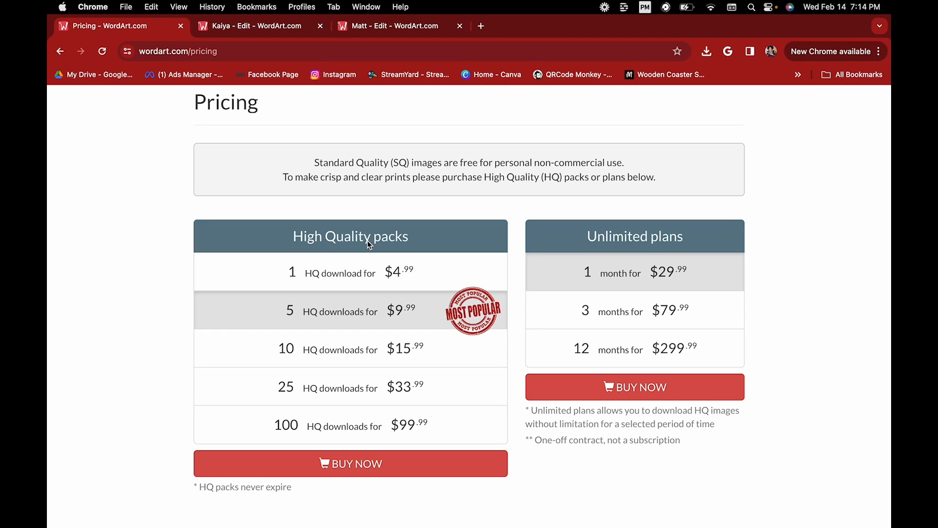
{"action": "left_click", "coordinate": [289, 26]}
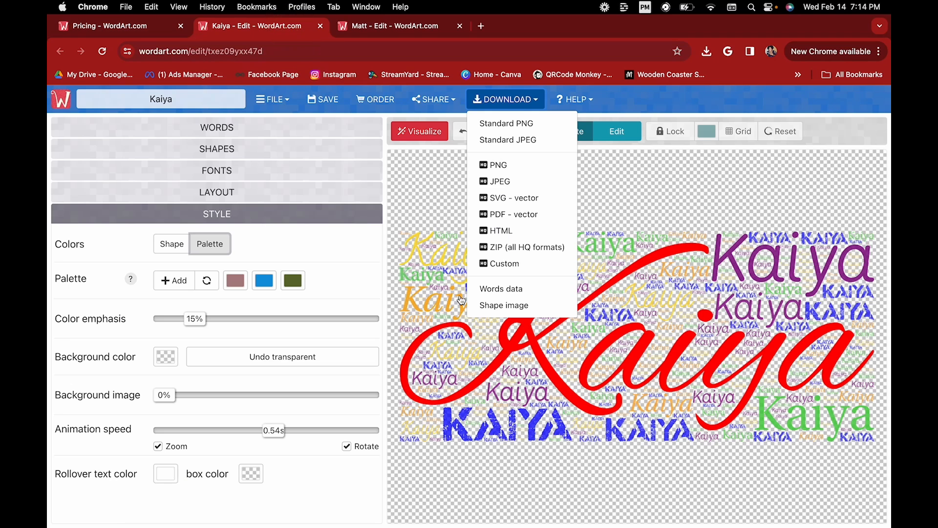
Download the Kaiya cloud as Standard PNG 'Kaiya (1).png' and dismiss the downloads bubble.
{"action": "left_click", "coordinate": [500, 125]}
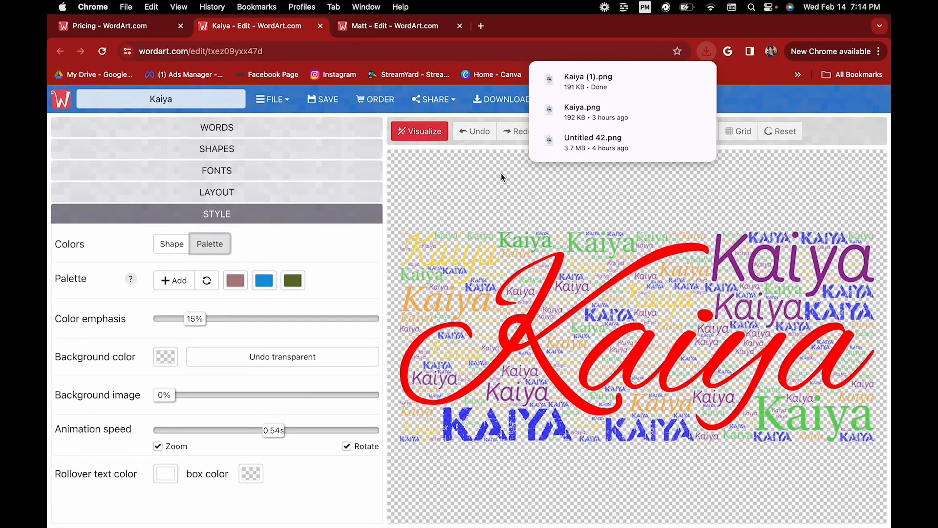
{"action": "left_click", "coordinate": [497, 168]}
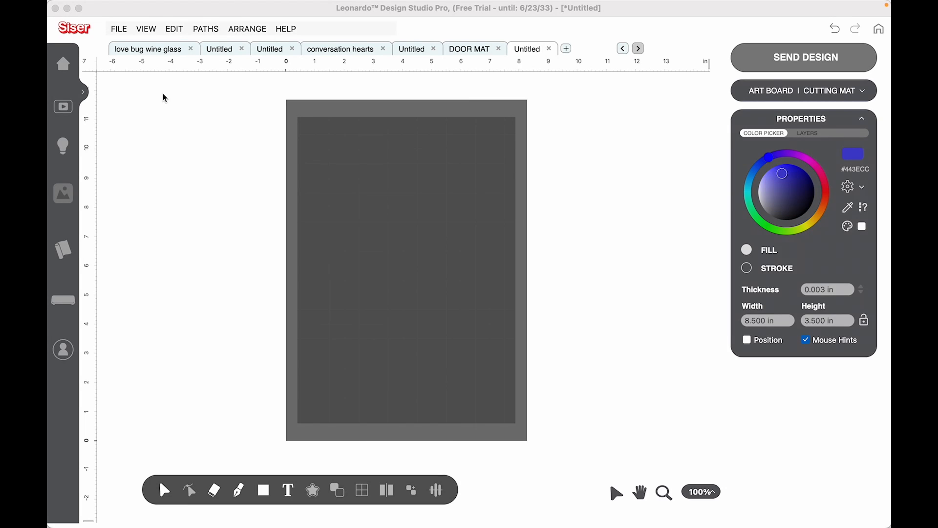
Import Kaiya.png into Leonardo as Print and Cut artwork, accepting the traced cut contours.
{"action": "left_click", "coordinate": [126, 30]}
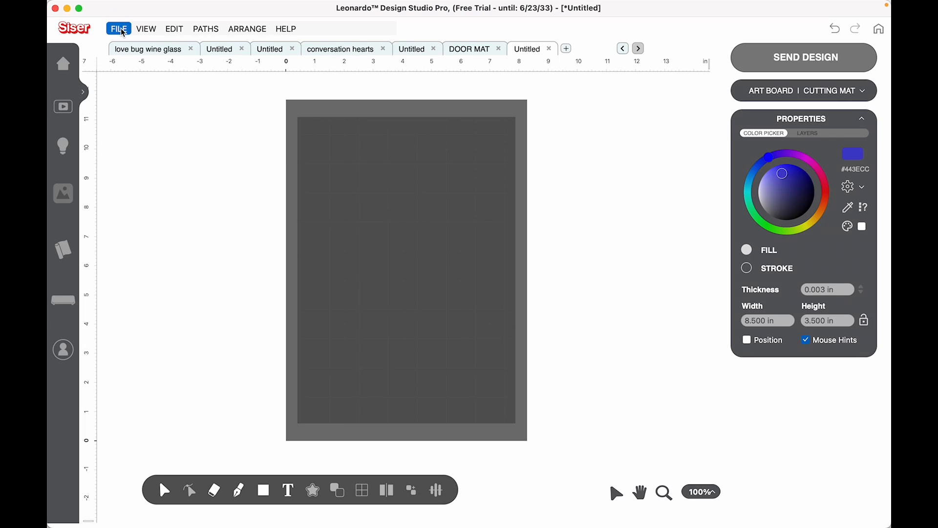
{"action": "left_click", "coordinate": [123, 32]}
{"action": "left_click", "coordinate": [133, 84]}
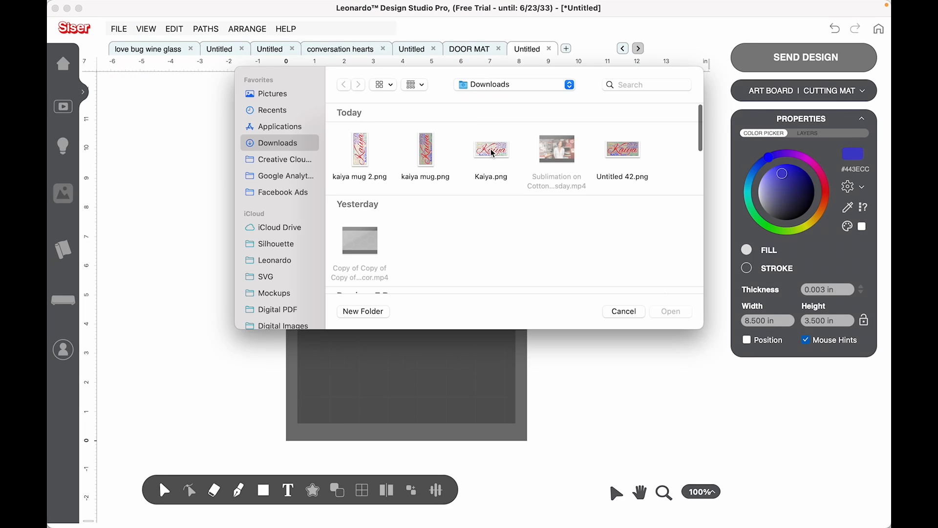
{"action": "double_click", "coordinate": [492, 152]}
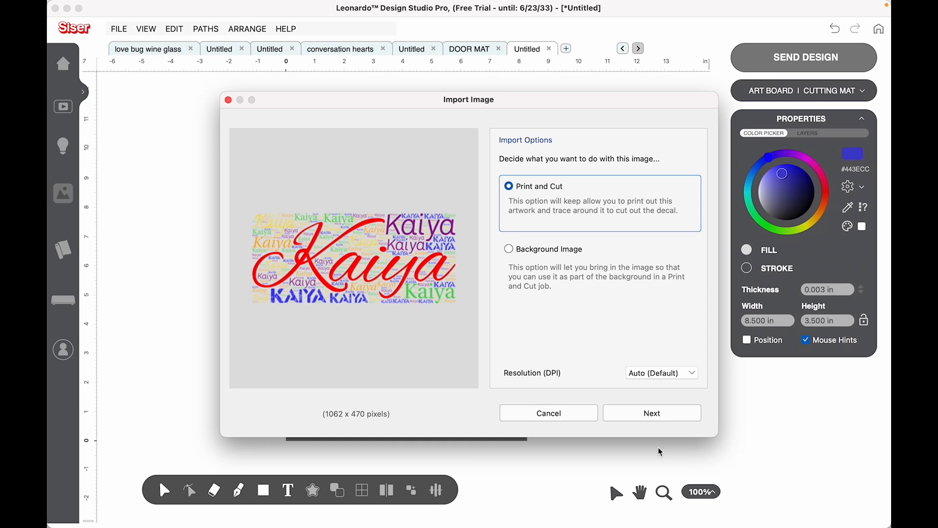
{"action": "left_click", "coordinate": [657, 414]}
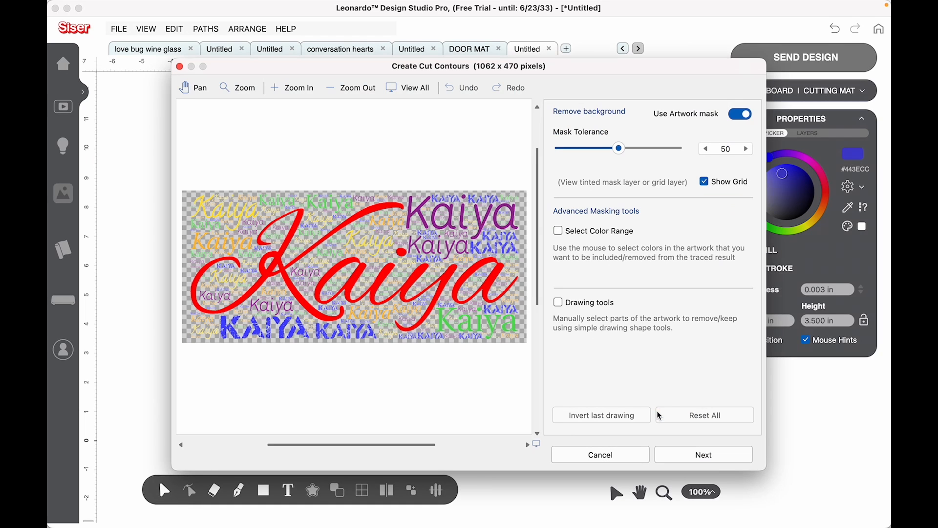
{"action": "left_click", "coordinate": [690, 462]}
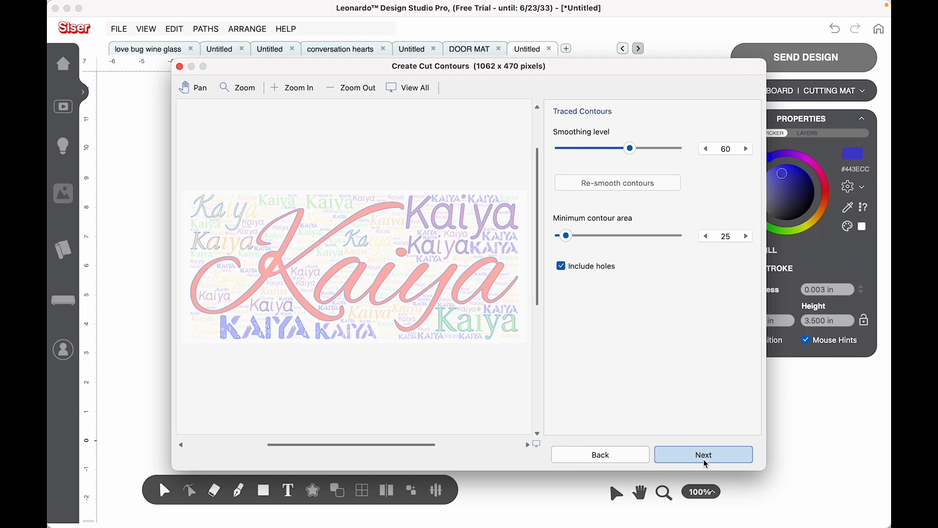
{"action": "left_click", "coordinate": [704, 456]}
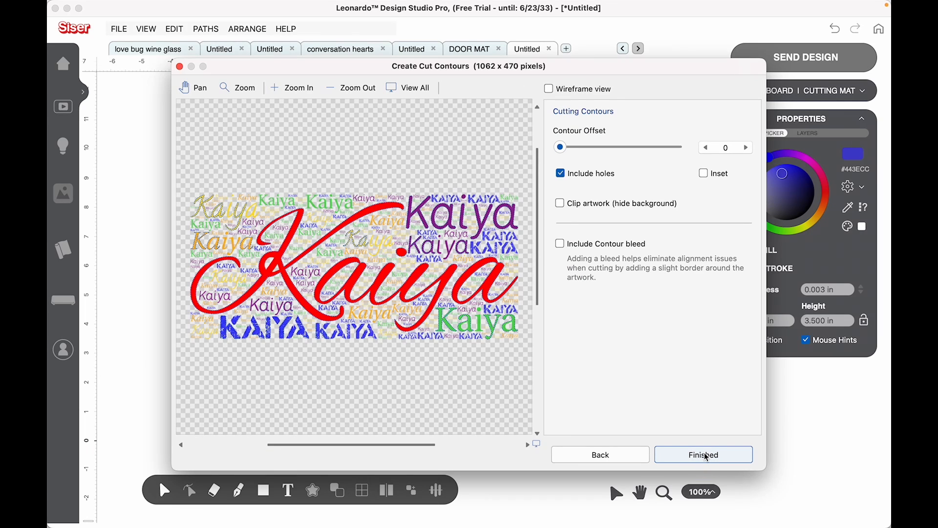
{"action": "left_click", "coordinate": [706, 456]}
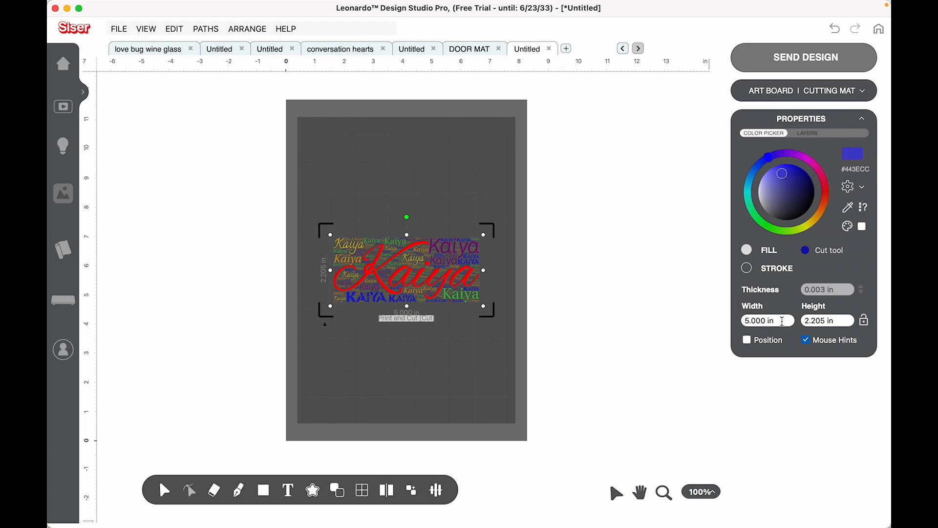
Resize the Kaiya word cloud to 8.5 in wide by 3.5 in tall.
{"action": "left_click", "coordinate": [782, 321]}
{"action": "type", "text": "8.5"}
{"action": "left_click", "coordinate": [865, 323]}
{"action": "left_click", "coordinate": [866, 323]}
{"action": "left_click", "coordinate": [745, 320]}
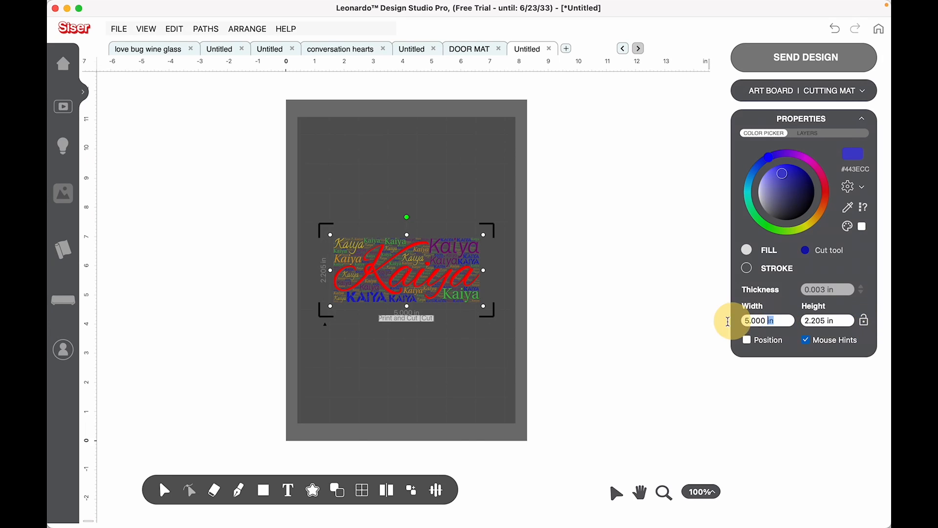
{"action": "type", "text": "8.5"}
{"action": "key", "text": "Tab"}
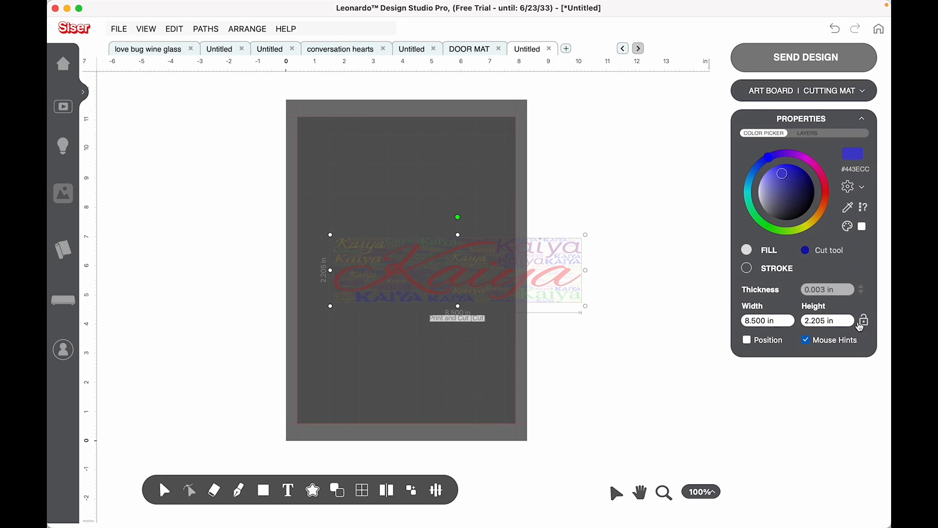
{"action": "left_click", "coordinate": [773, 318]}
{"action": "type", "text": "3.5"}
{"action": "key", "text": "Return"}
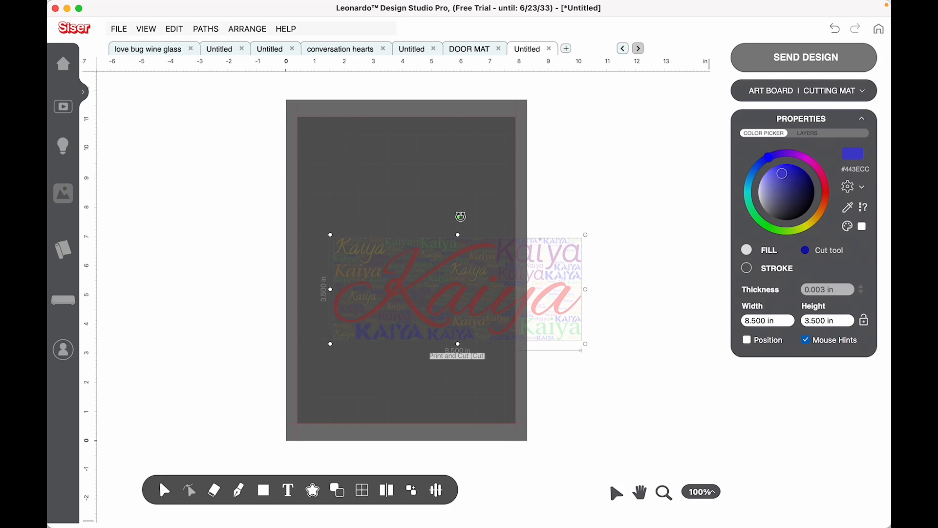
Rotate the word cloud upright and position it on the cutting mat.
{"action": "left_click_drag", "start_coordinate": [458, 217], "coordinate": [325, 290]}
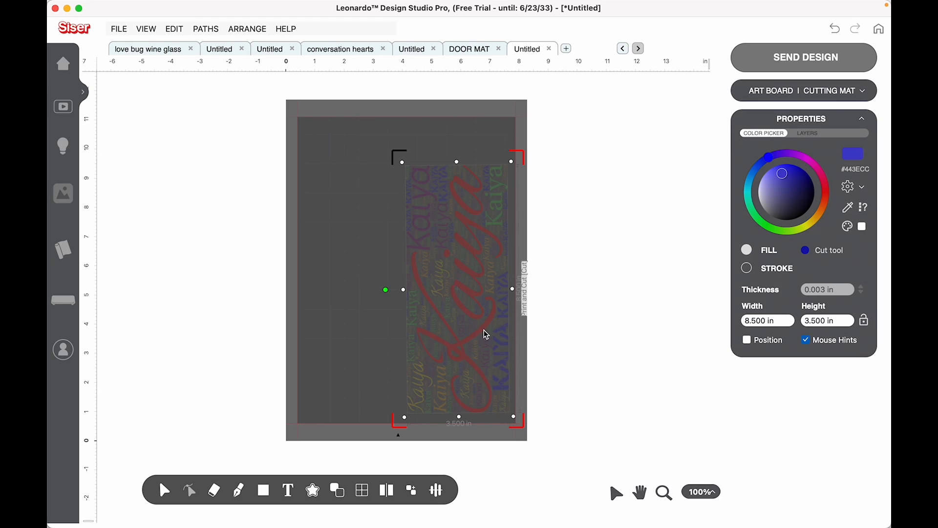
{"action": "left_click_drag", "start_coordinate": [482, 331], "coordinate": [418, 318]}
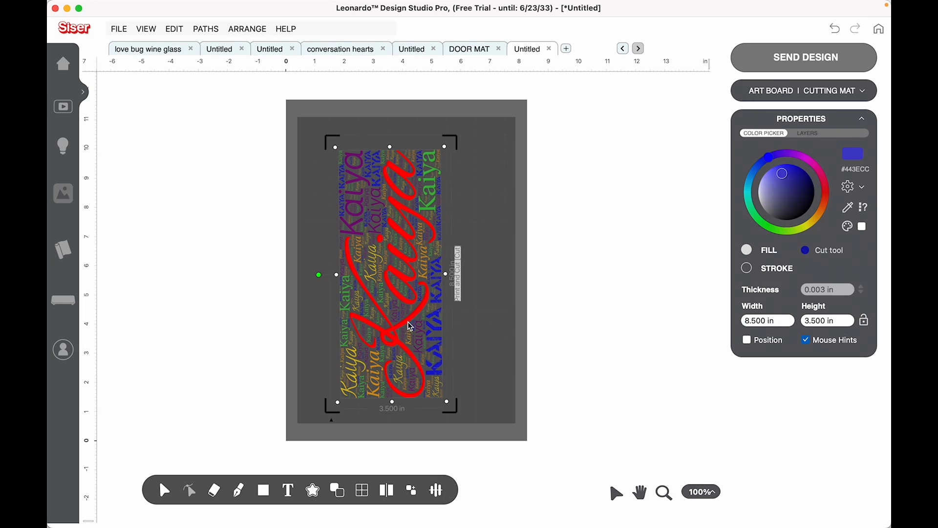
{"action": "left_click_drag", "start_coordinate": [414, 322], "coordinate": [408, 321]}
{"action": "left_click_drag", "start_coordinate": [313, 276], "coordinate": [312, 274]}
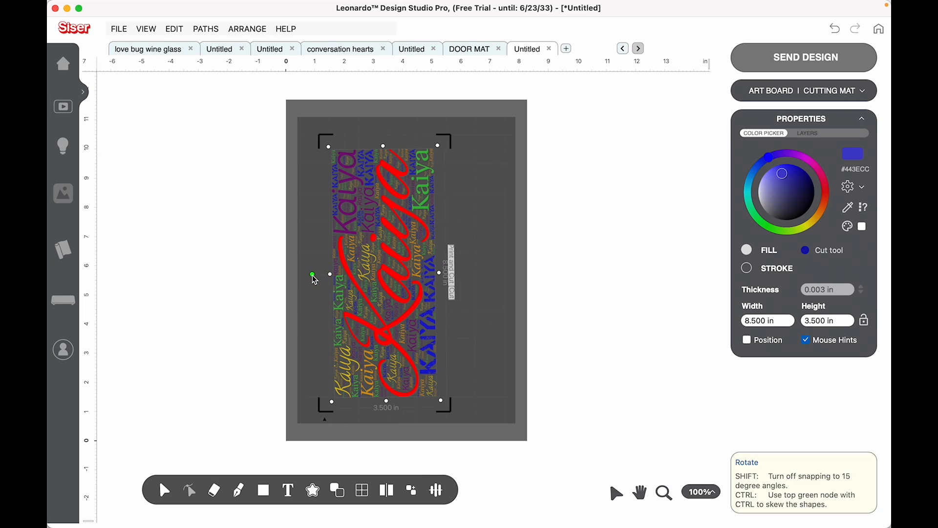
{"action": "left_click", "coordinate": [611, 187]}
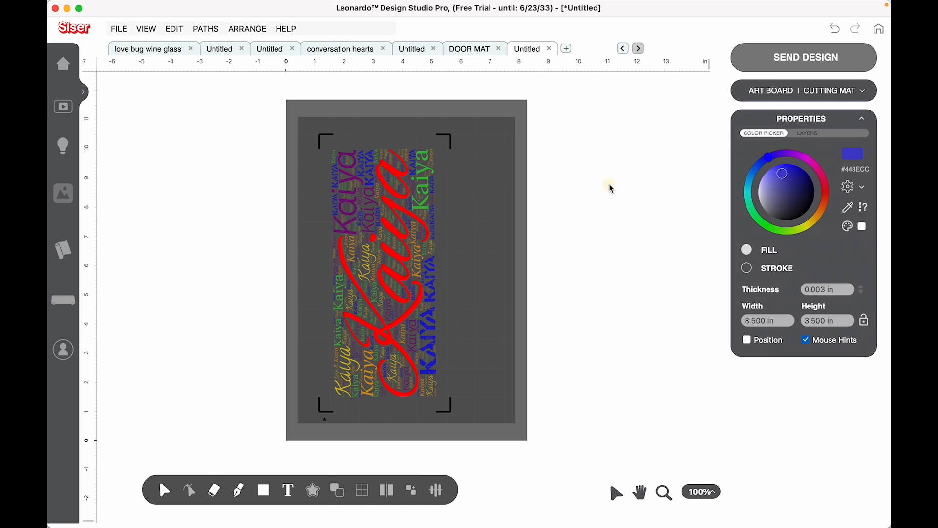
Export the artwork as a PNG at 300 DPI.
{"action": "left_click", "coordinate": [123, 32]}
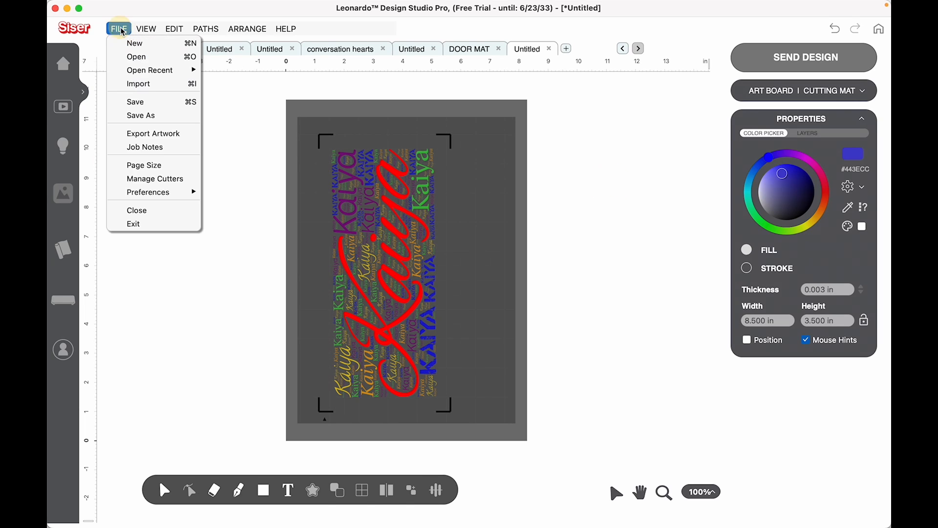
{"action": "left_click", "coordinate": [157, 134]}
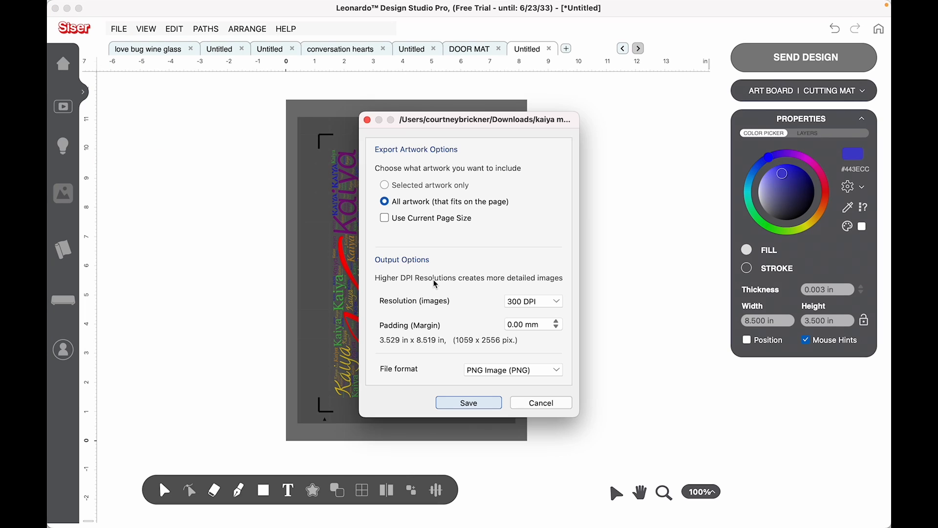
{"action": "left_click", "coordinate": [537, 372]}
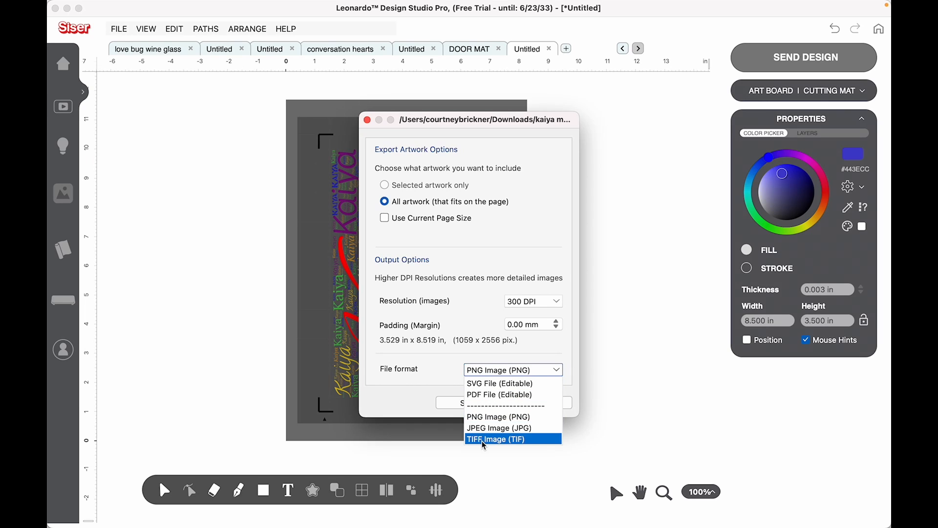
{"action": "left_click", "coordinate": [492, 417]}
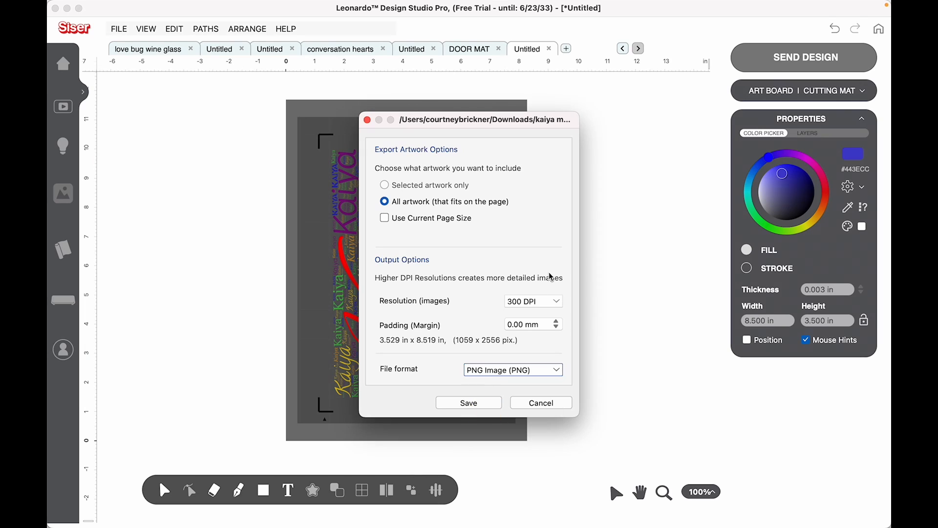
{"action": "left_click", "coordinate": [557, 301]}
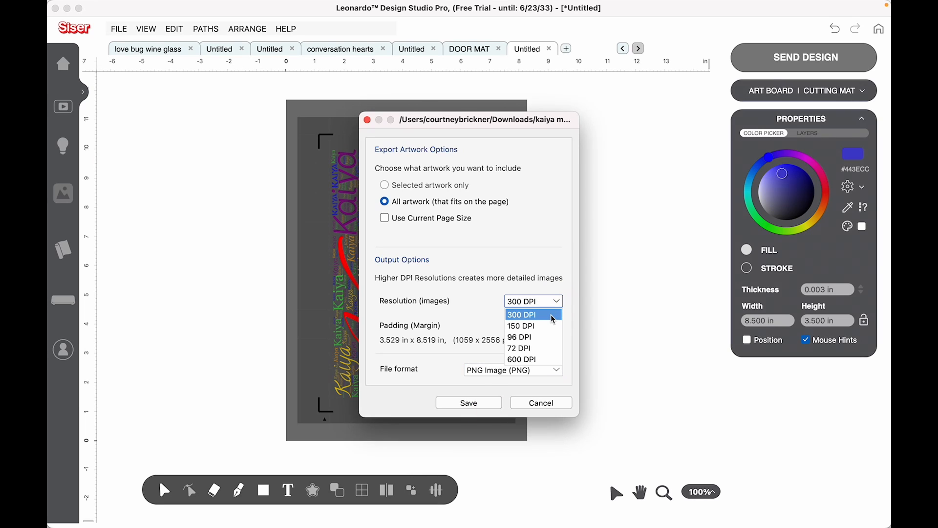
{"action": "left_click", "coordinate": [553, 318]}
{"action": "left_click", "coordinate": [492, 403]}
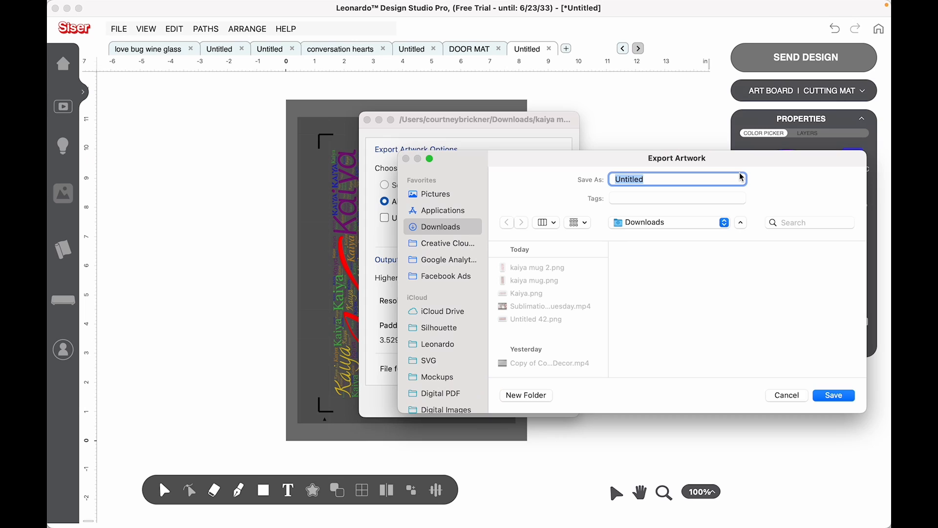
Save the export as kaiya mug.png in Downloads, replacing the existing file.
{"action": "type", "text": "kaiya mug"}
{"action": "left_click", "coordinate": [833, 396]}
{"action": "left_click", "coordinate": [687, 343]}
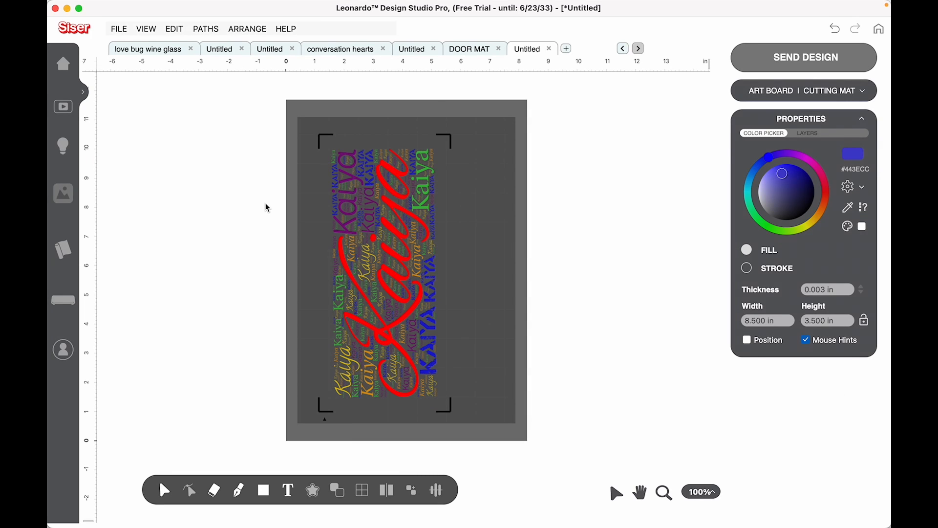
Open kaiya mug.png as a local file in the print manager.
{"action": "mouse_move", "coordinate": [553, 10]}
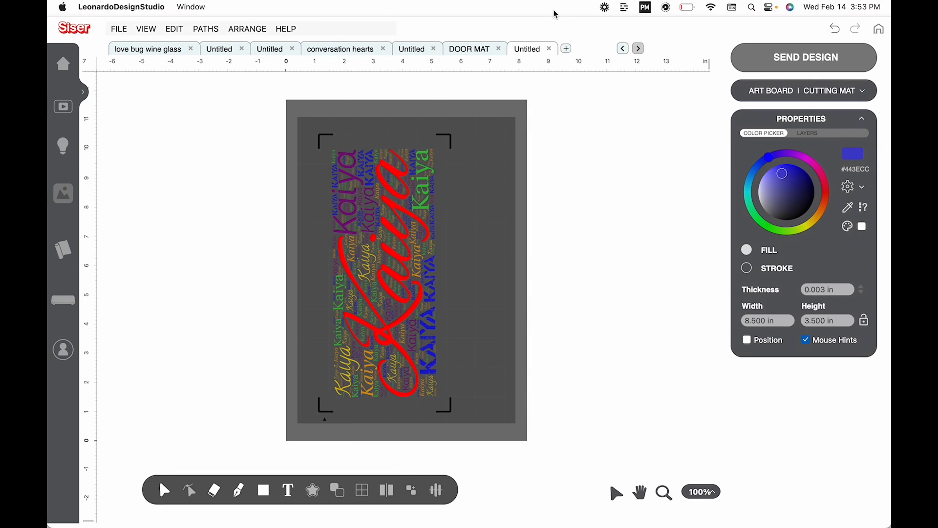
{"action": "left_click", "coordinate": [647, 8]}
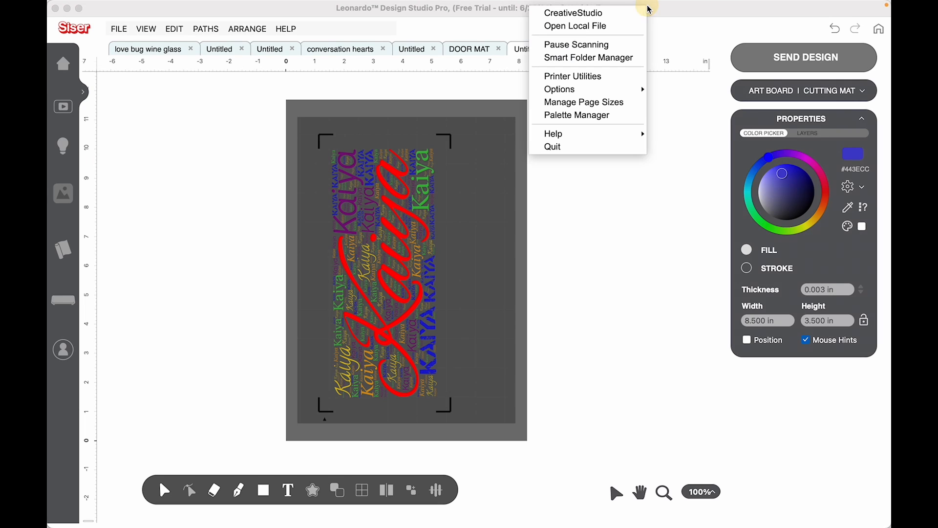
{"action": "left_click", "coordinate": [634, 26]}
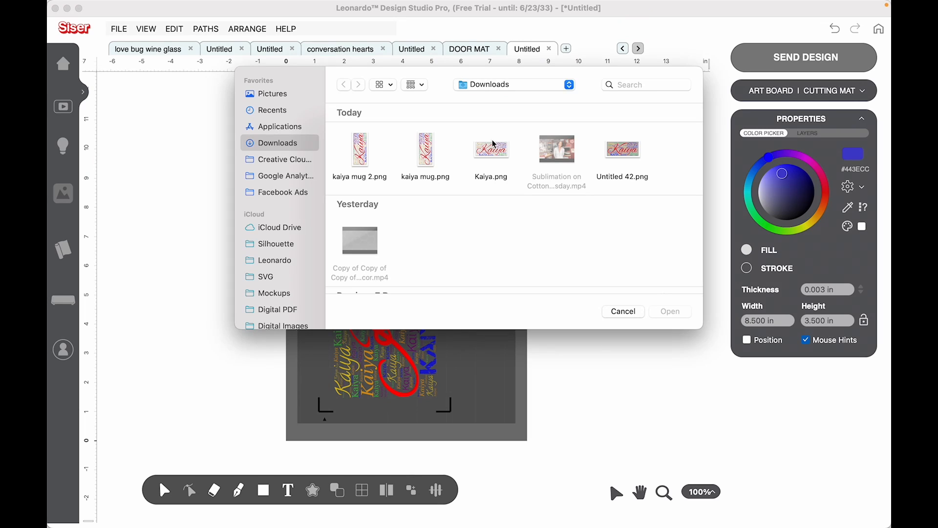
{"action": "left_click", "coordinate": [425, 154]}
{"action": "double_click", "coordinate": [425, 154]}
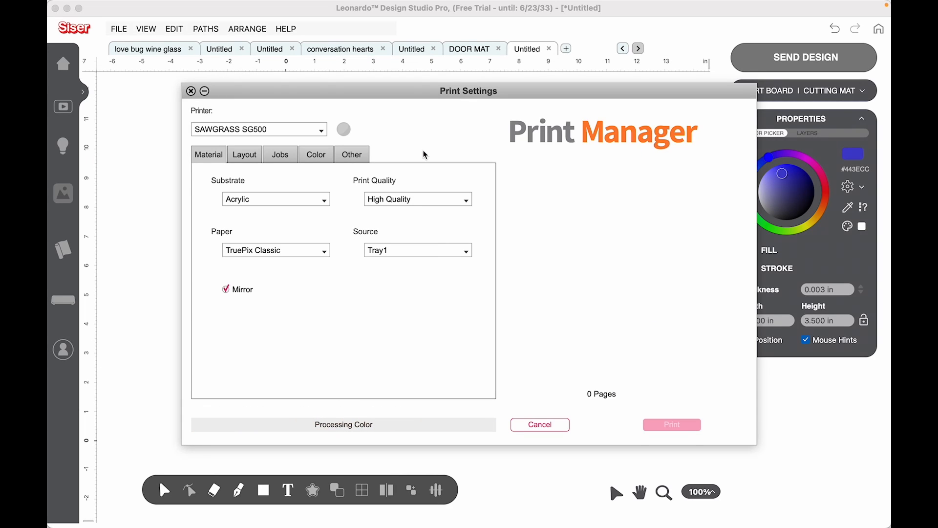
Set the substrate to Ceramic Mug and review the Layout and Jobs settings.
{"action": "left_click", "coordinate": [266, 198]}
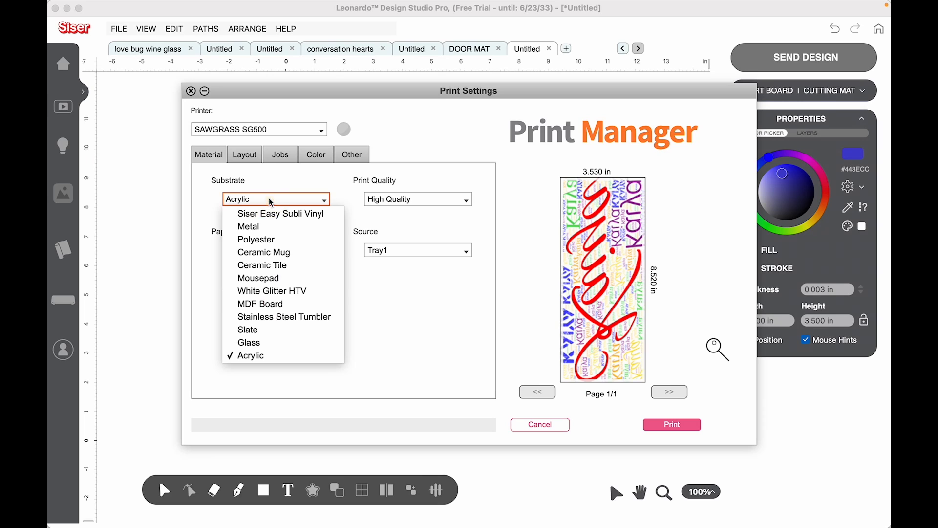
{"action": "left_click", "coordinate": [267, 253]}
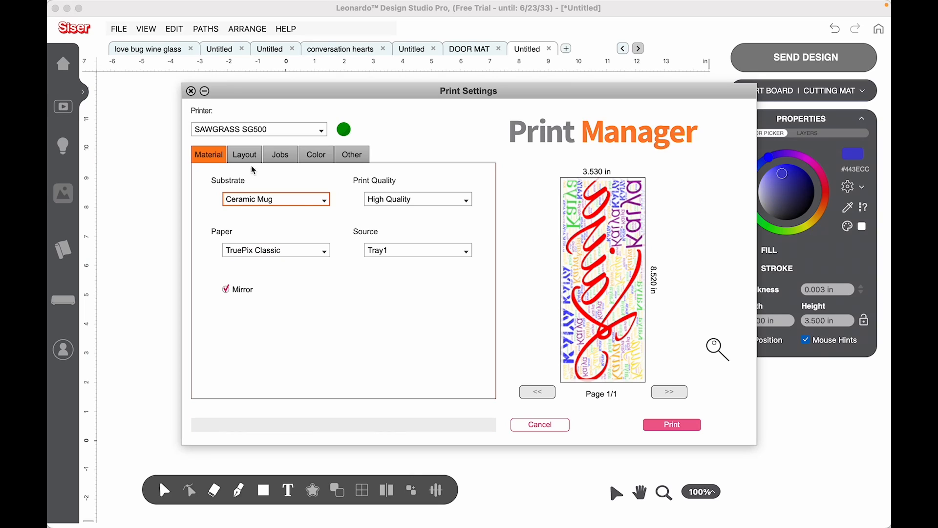
{"action": "left_click", "coordinate": [249, 156]}
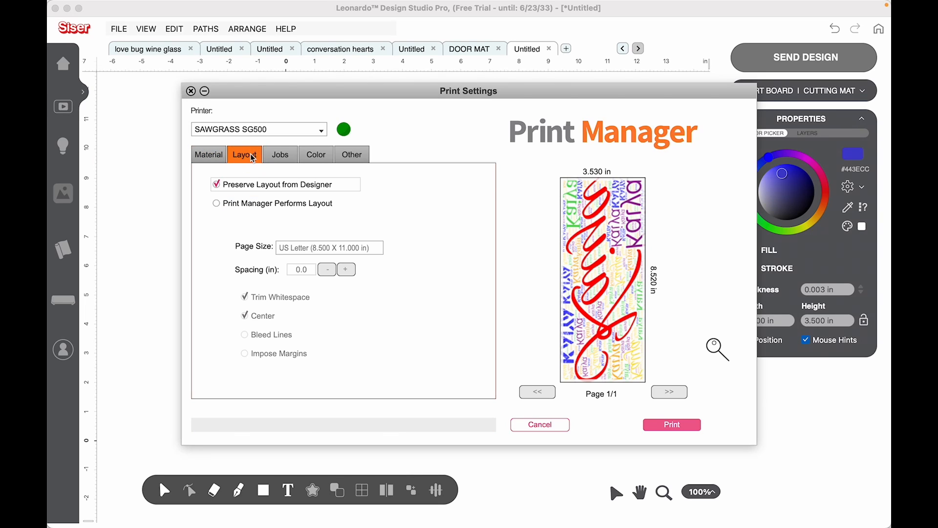
{"action": "left_click", "coordinate": [288, 157]}
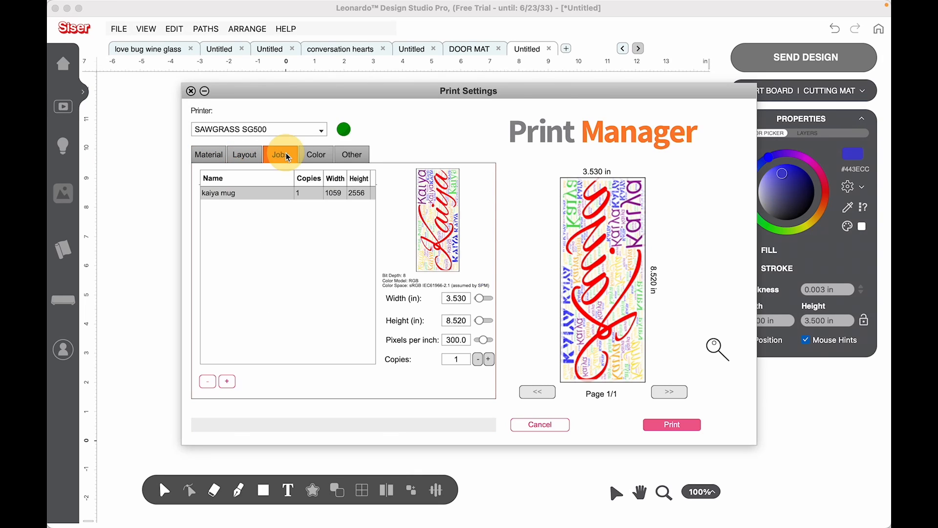